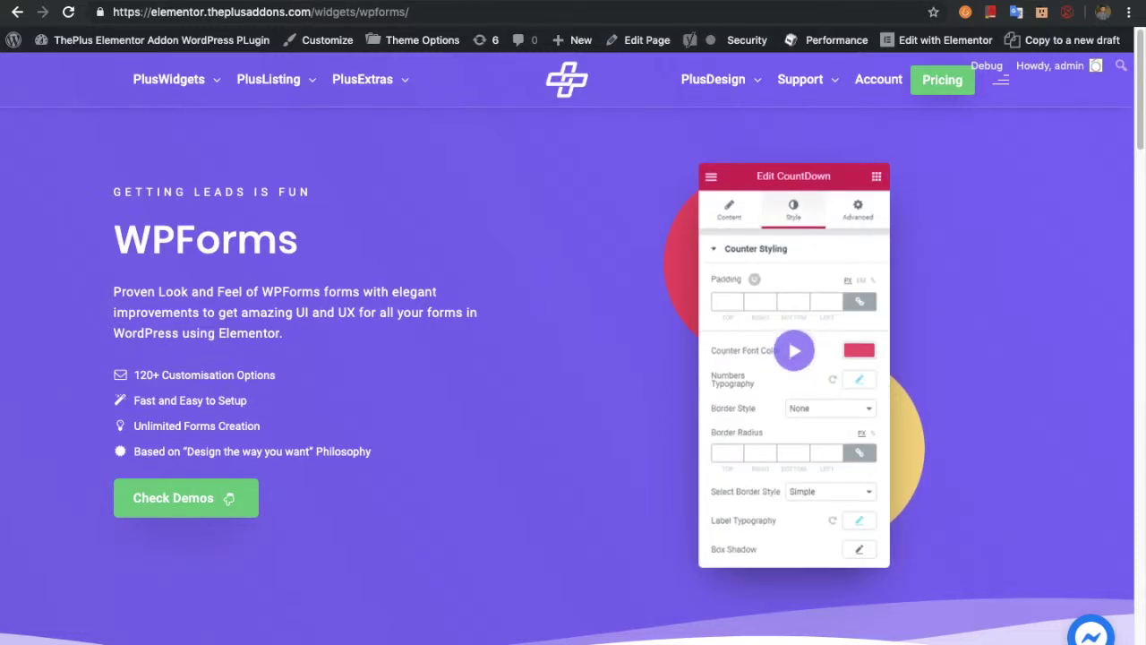
View the WPForms Lite plugin page on WordPress.org and the wpforms.com website.
left_click(708, 0)
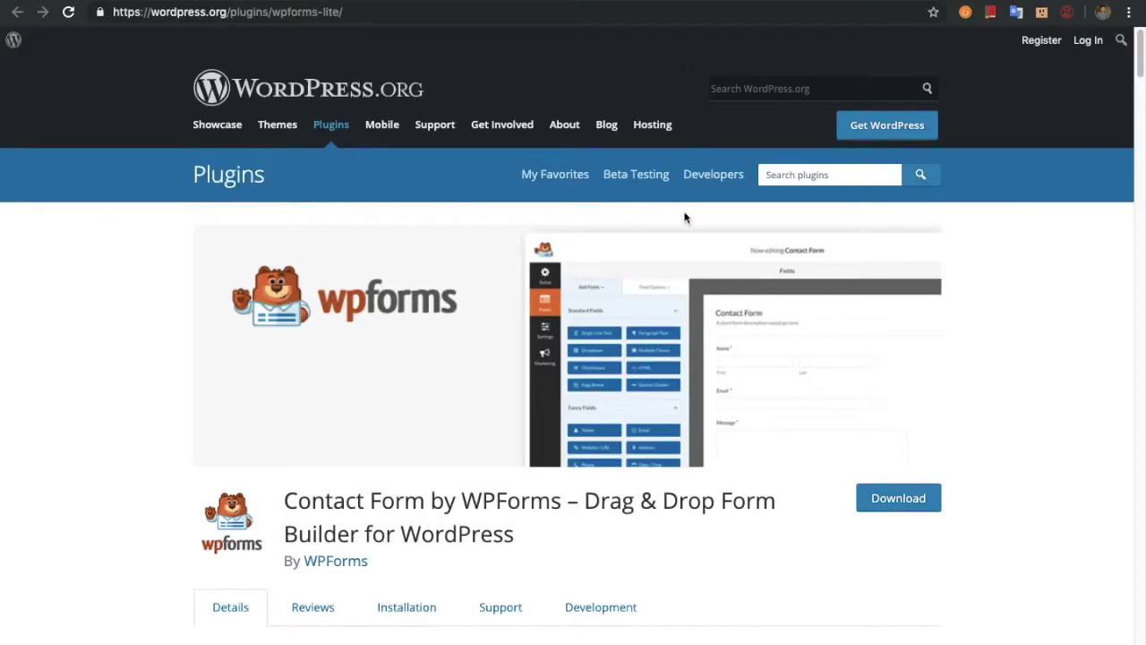
scroll(555, 428, "down", 1)
scroll(555, 428, "up", 1)
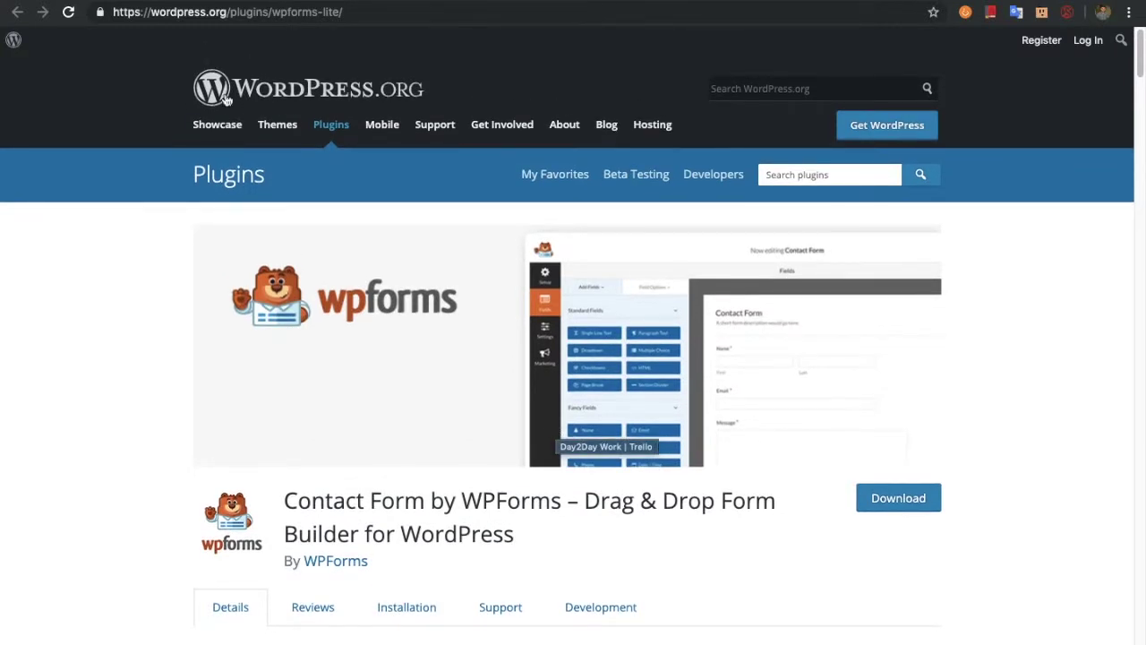
left_click(284, 12)
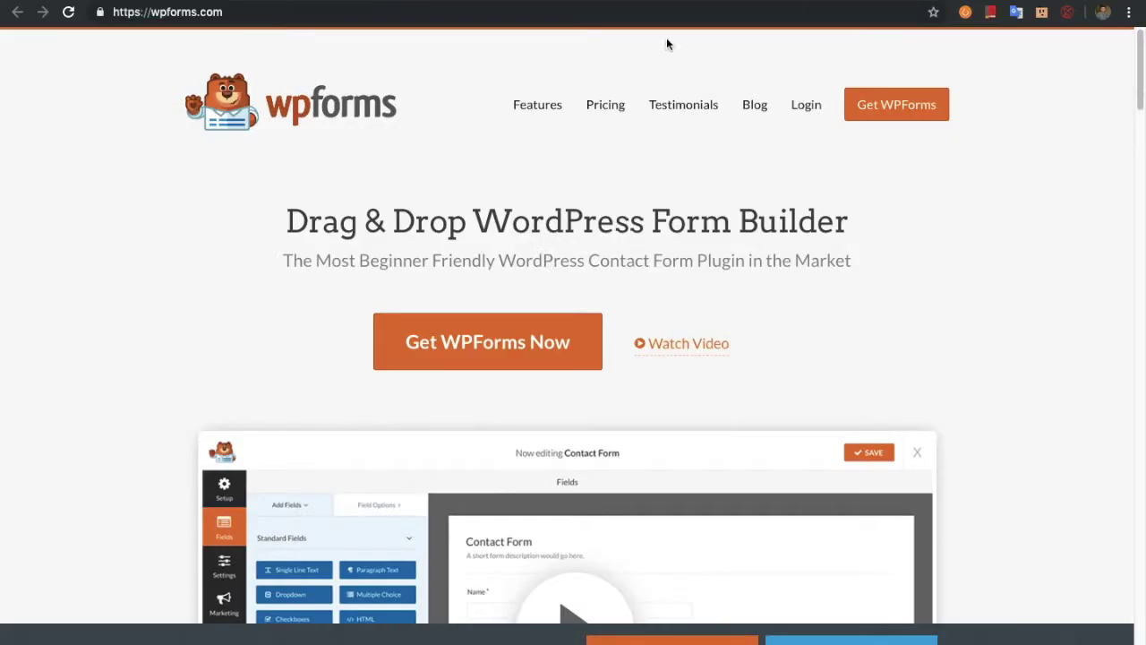
Switch to the WordPress admin's WPForms settings and review the General options.
left_click(580, 9)
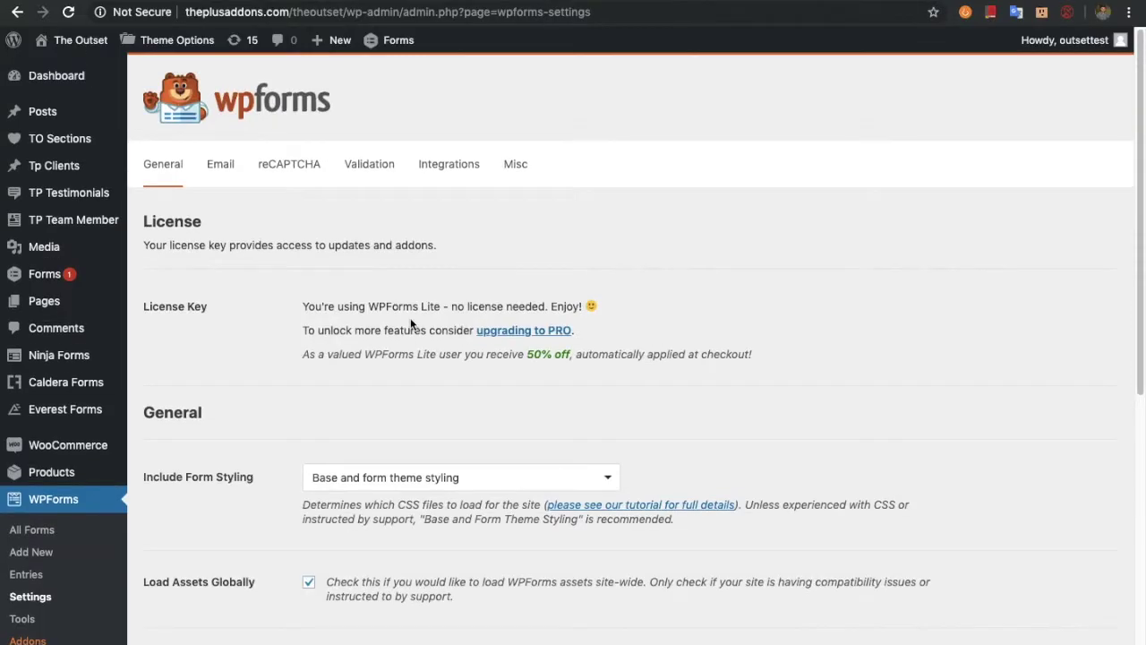
scroll(269, 379, "down", 1)
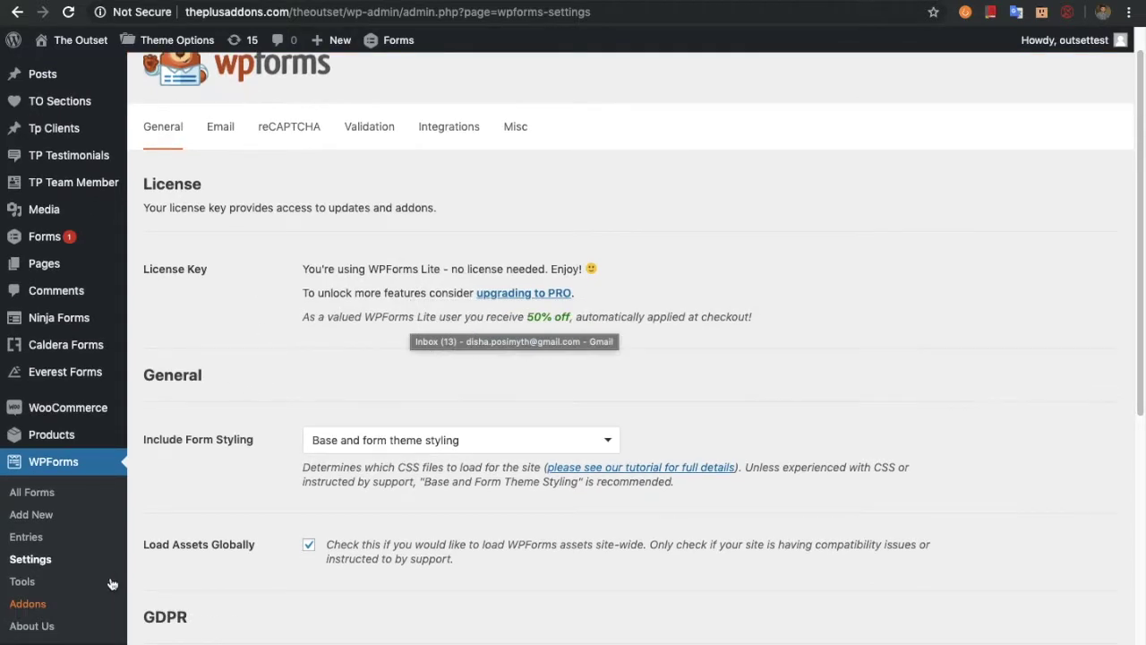
scroll(286, 385, "up", 1)
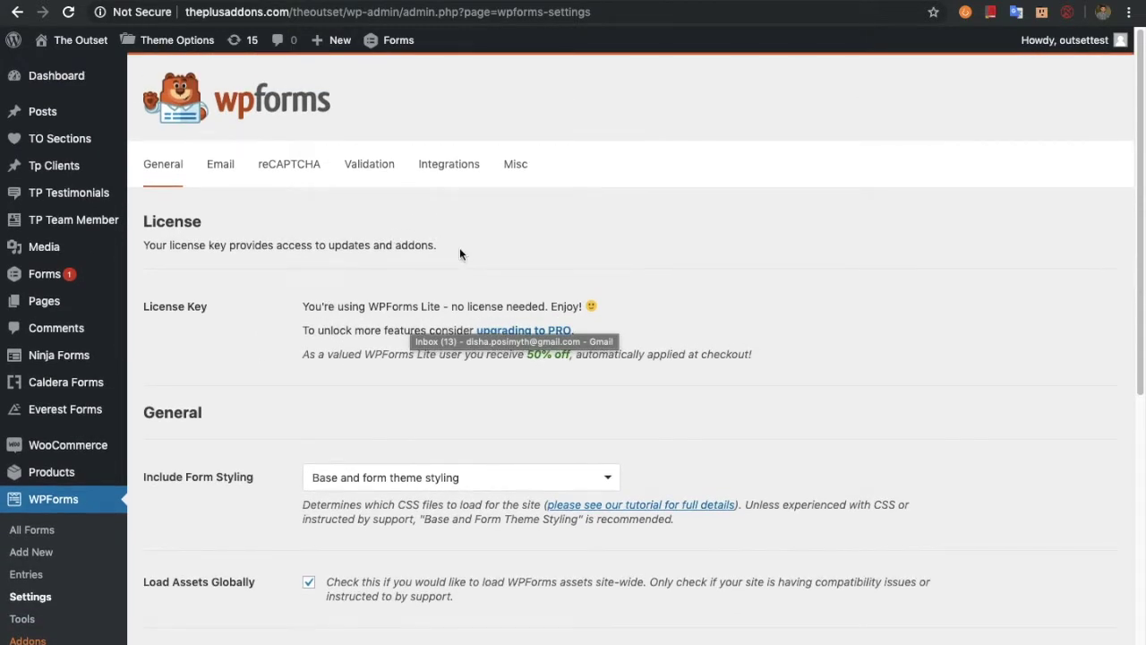
Switch to the Elementor editor and choose Demo WPForms style-2 as the form in the WPForms Lite widget.
left_click(466, 1)
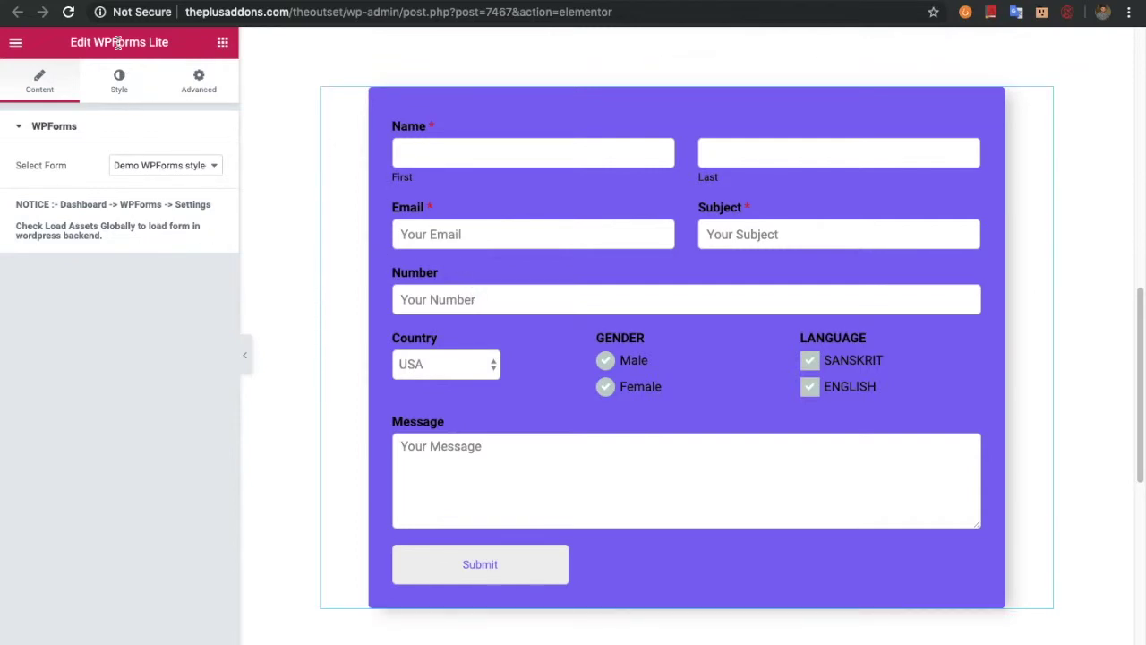
left_click(149, 170)
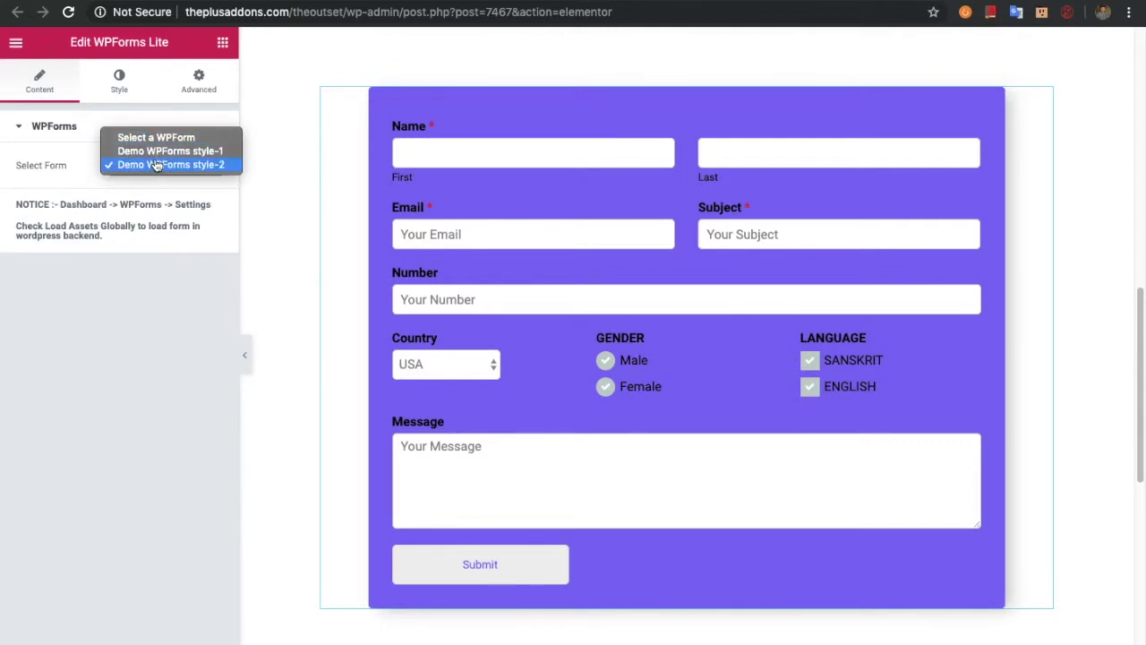
left_click(156, 165)
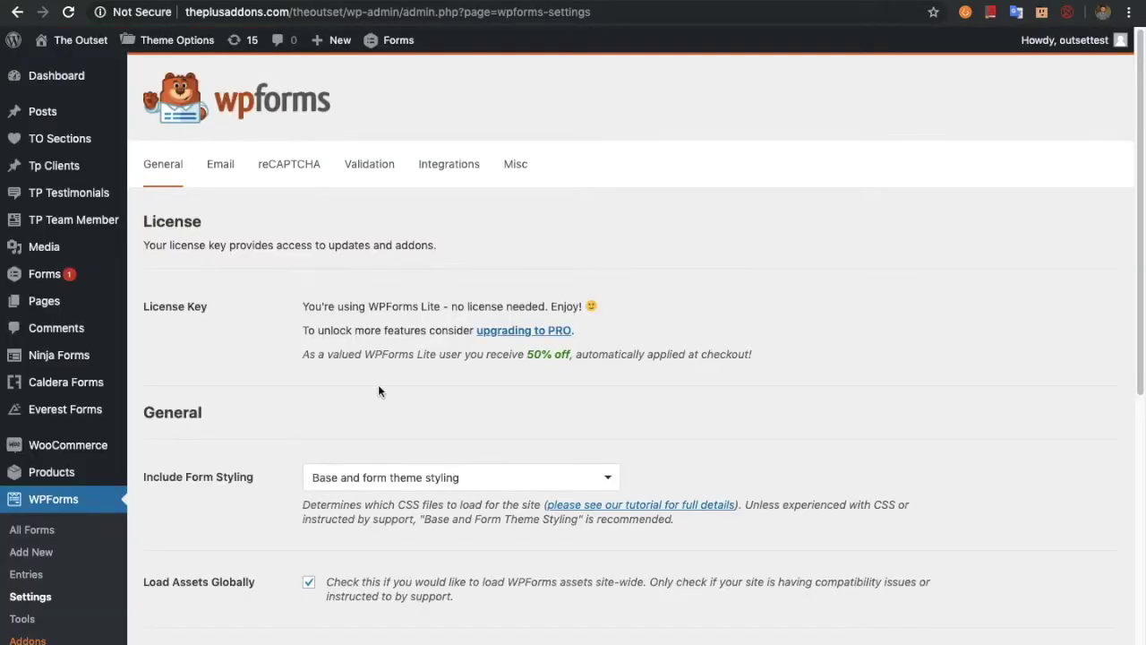
Switch Load Assets Globally off and on again in the WPForms General settings.
scroll(377, 390, "down", 1)
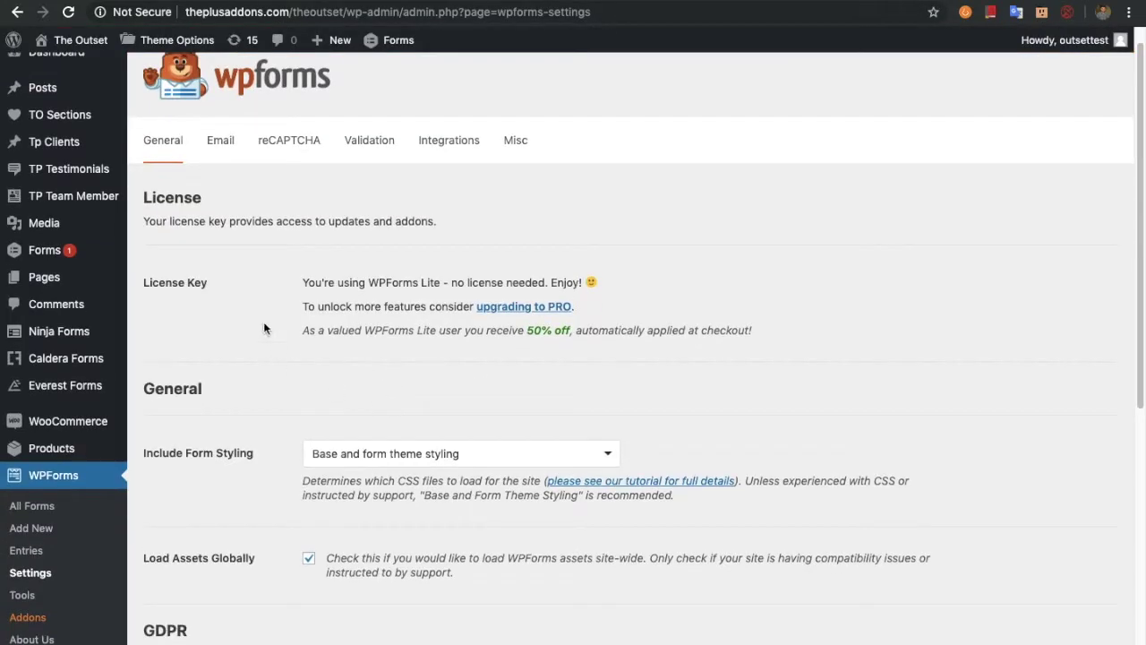
scroll(135, 403, "down", 1)
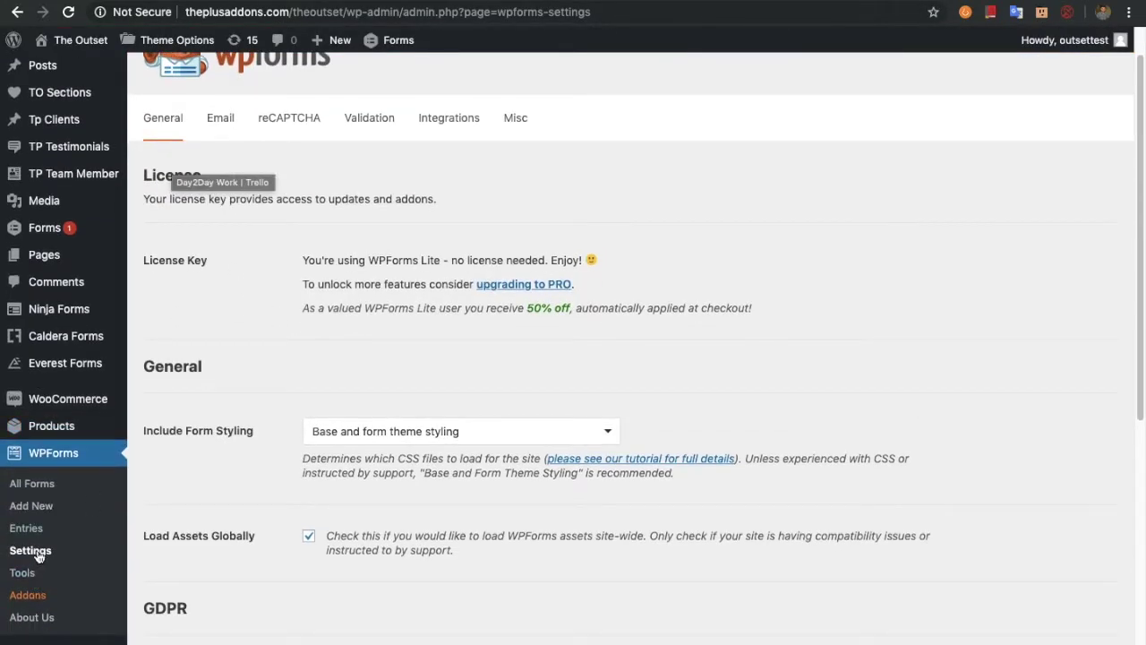
scroll(350, 502, "down", 1)
left_click(313, 538)
left_click(313, 538)
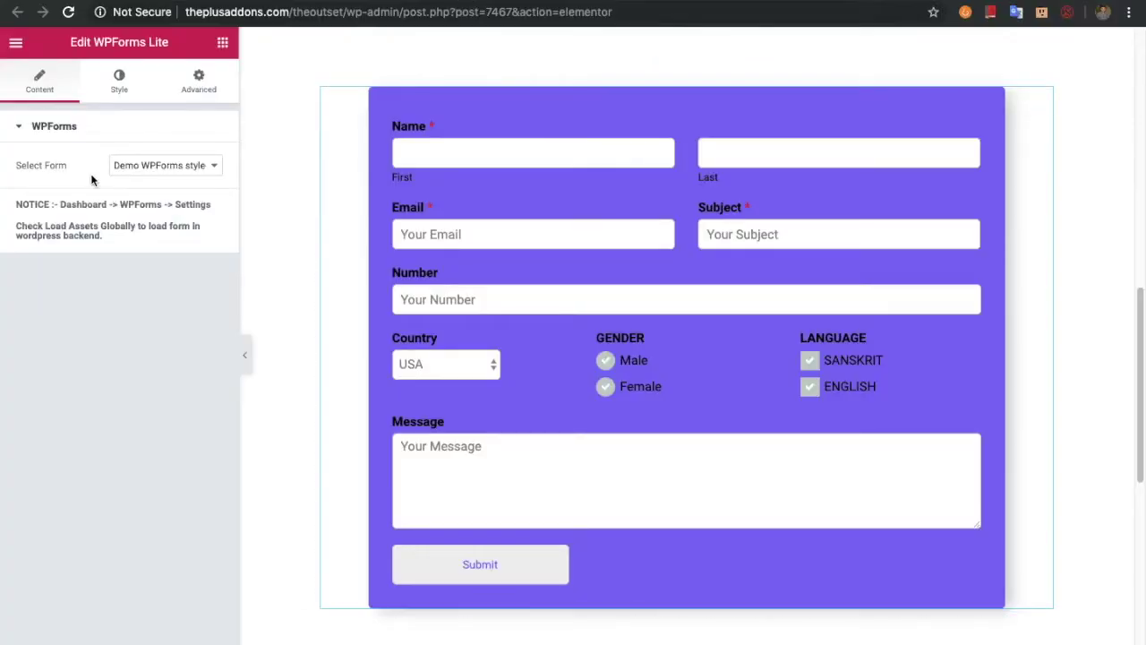
Review the widget's form choices and the Load Assets Globally option on the WPForms settings page.
left_click(148, 167)
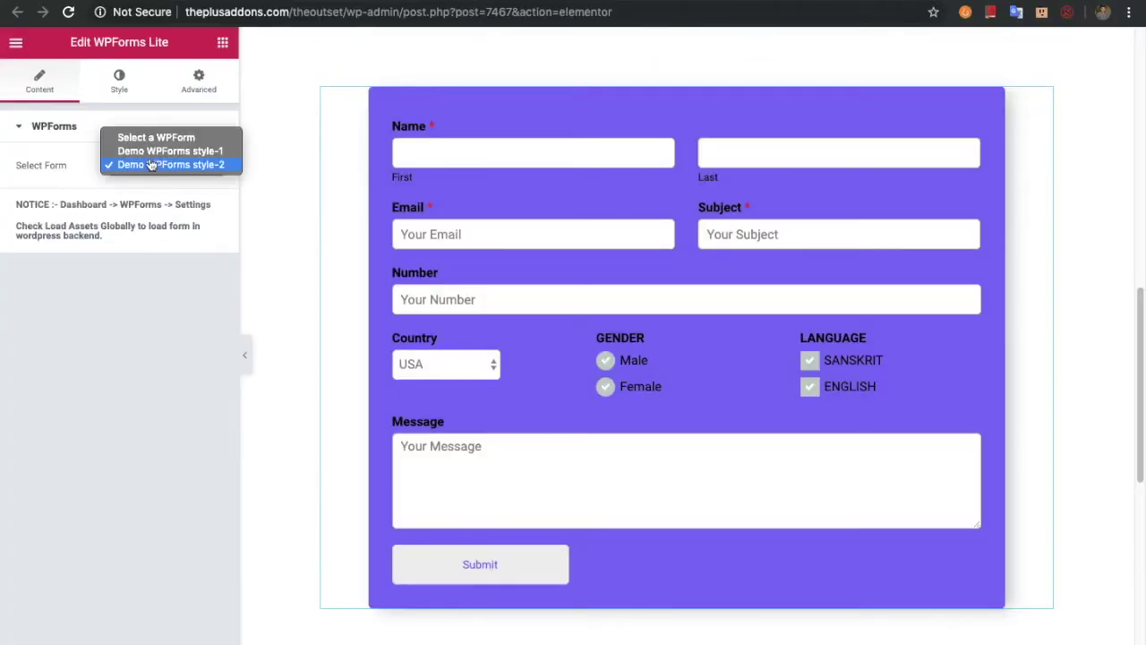
left_click(151, 165)
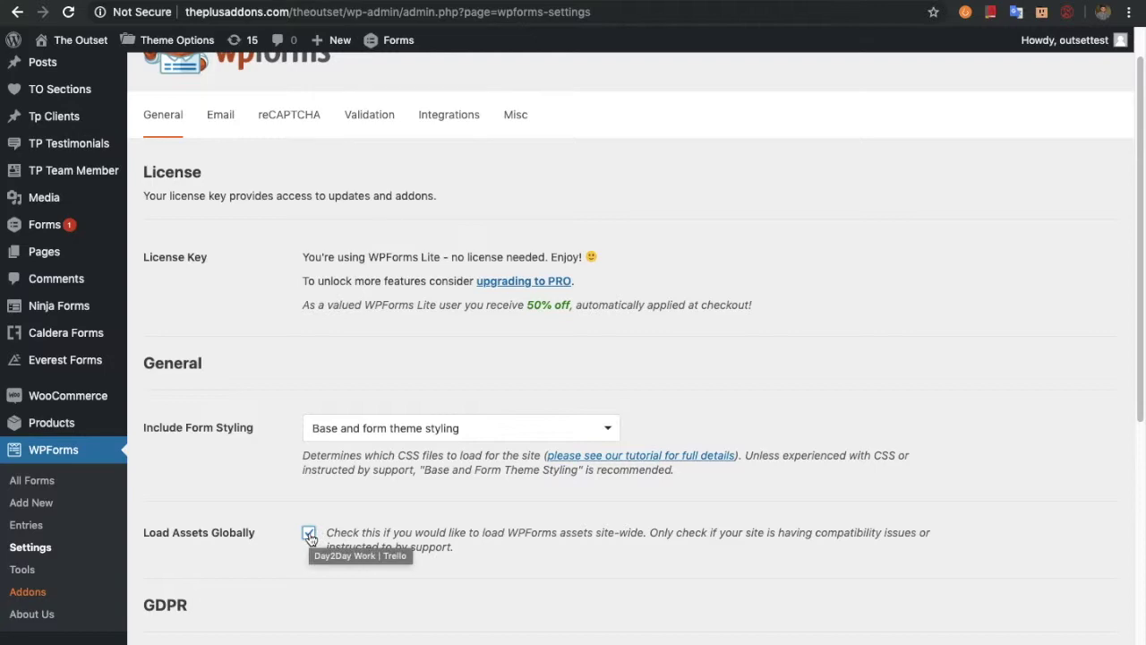
scroll(311, 537, "down", 5)
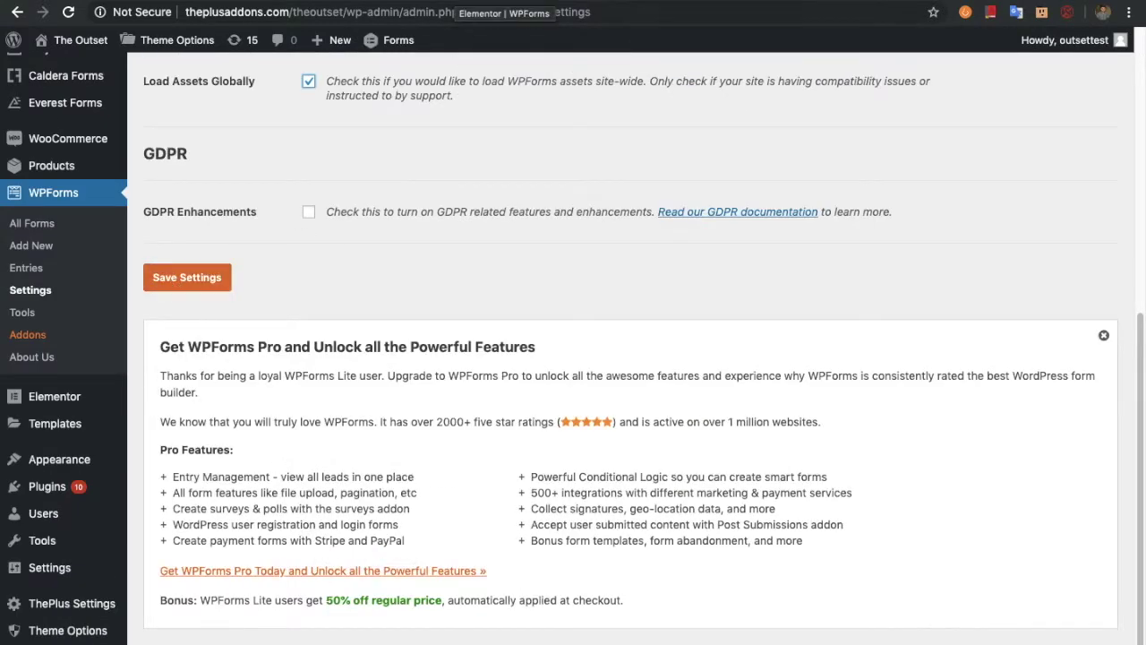
left_click(447, 2)
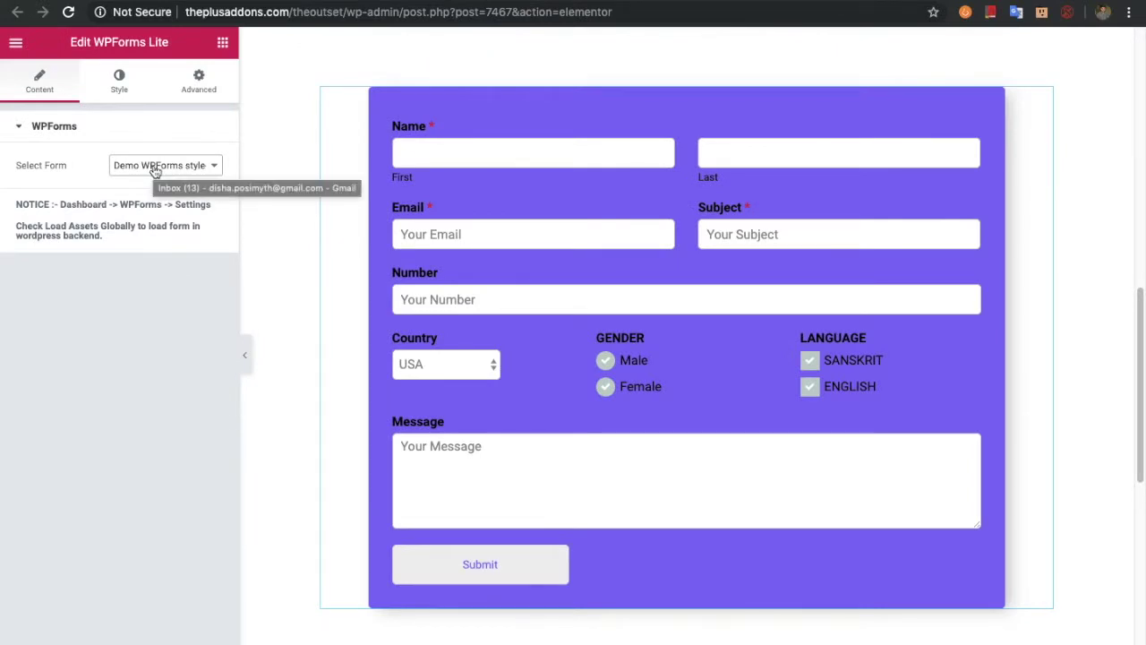
left_click(682, 2)
scroll(393, 276, "up", 3)
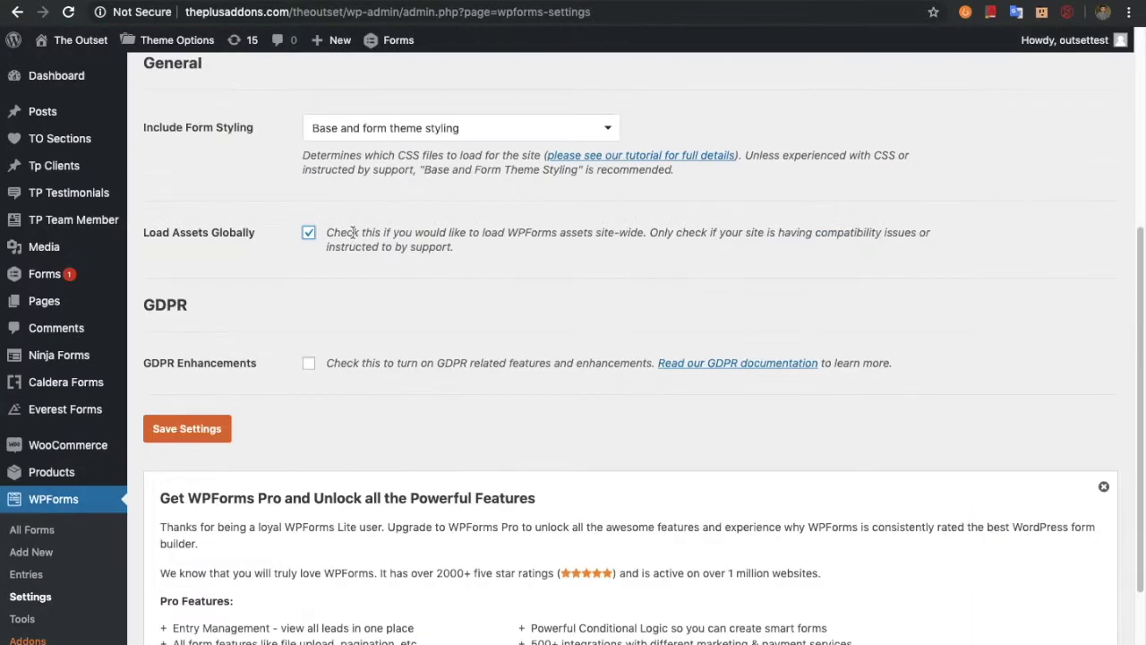
Return to the Elementor editor and keep Demo WPForms style-2 selected as the widget's form.
left_click(501, 7)
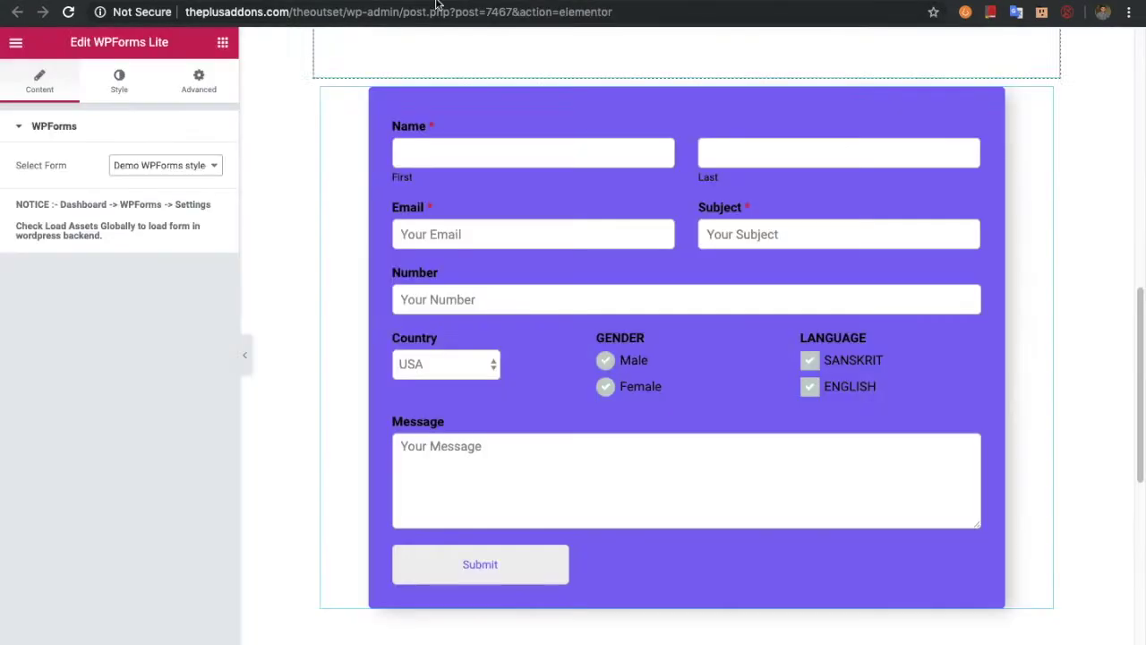
left_click(180, 168)
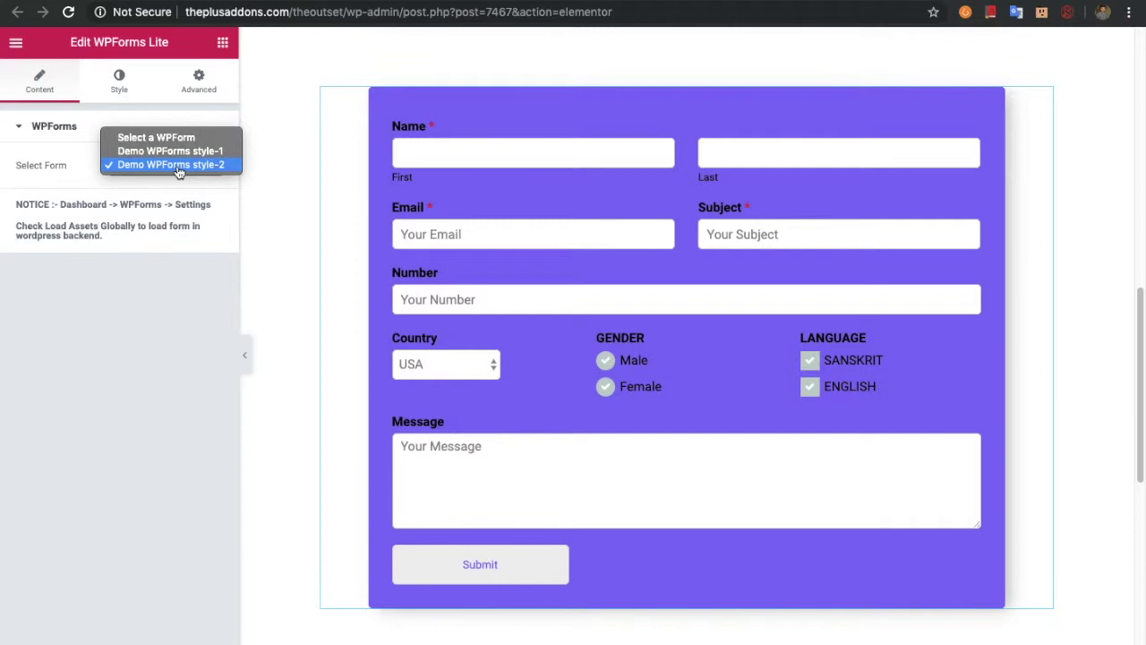
left_click(179, 165)
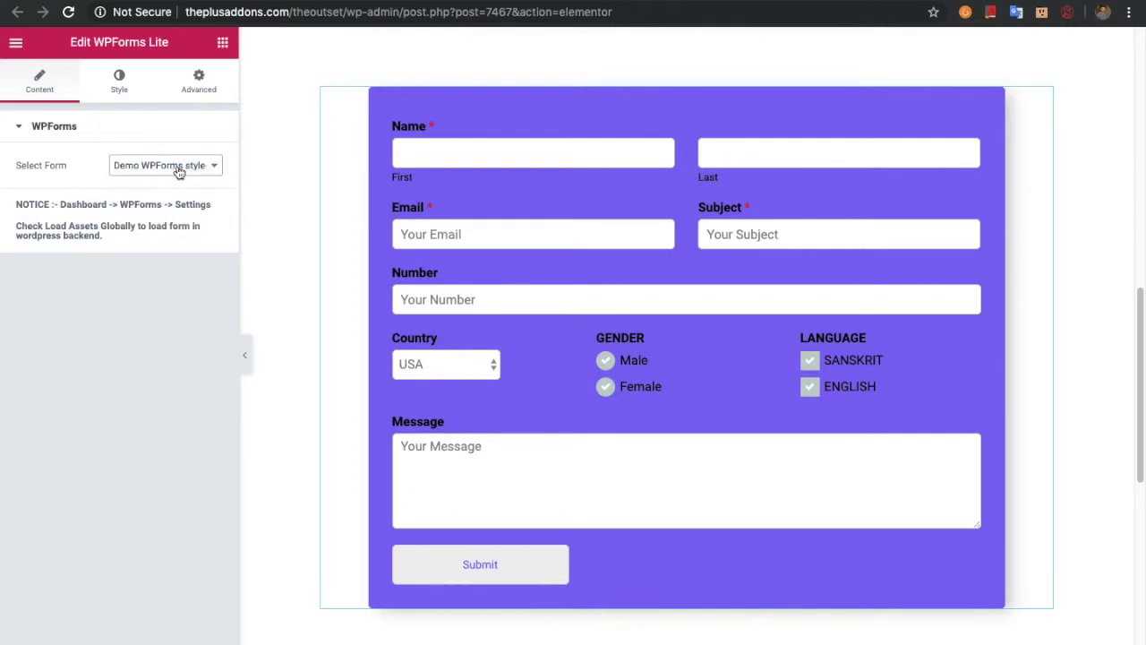
Open the WPForms Lite widget's Label styling and activate custom typography for the labels.
left_click(120, 85)
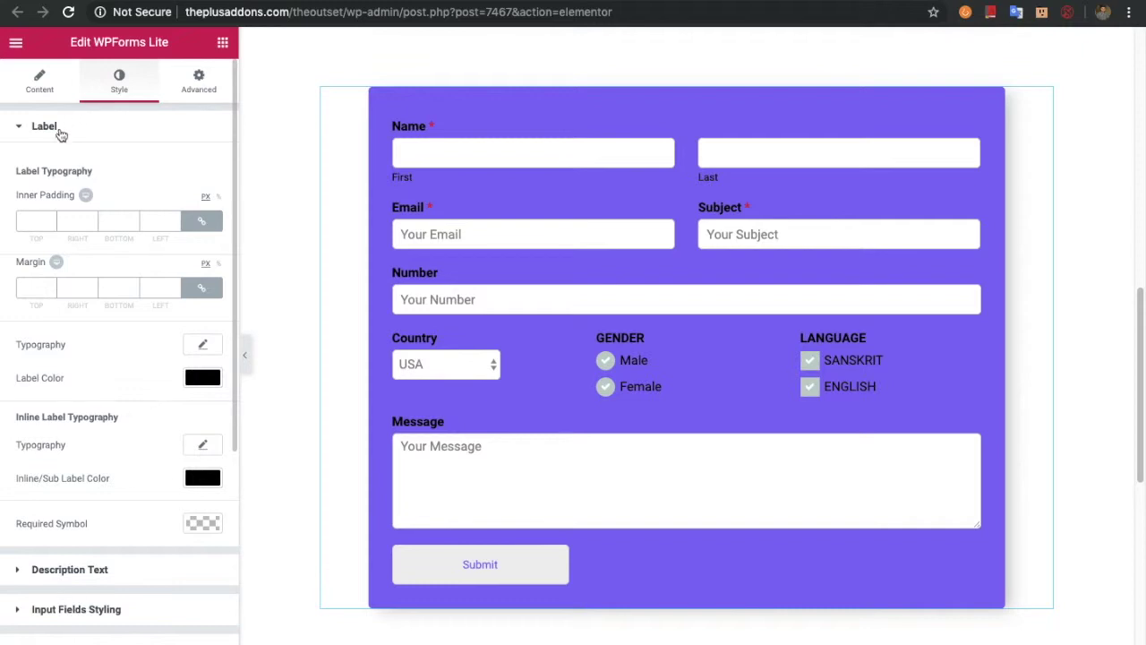
scroll(39, 200, "down", 1)
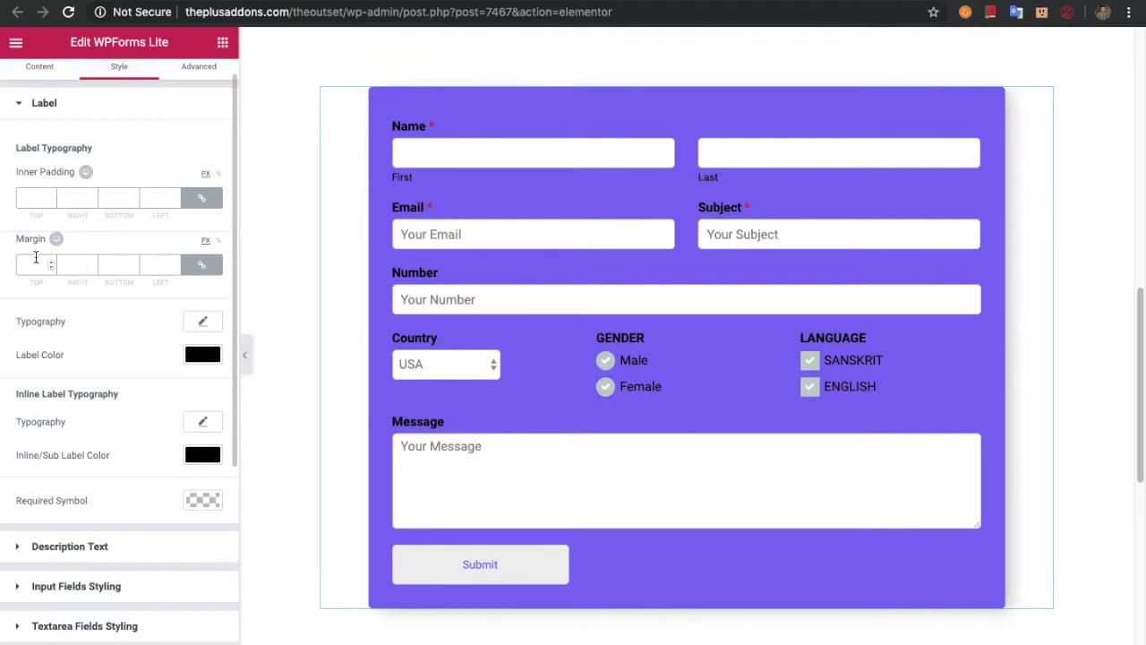
scroll(37, 278, "down", 1)
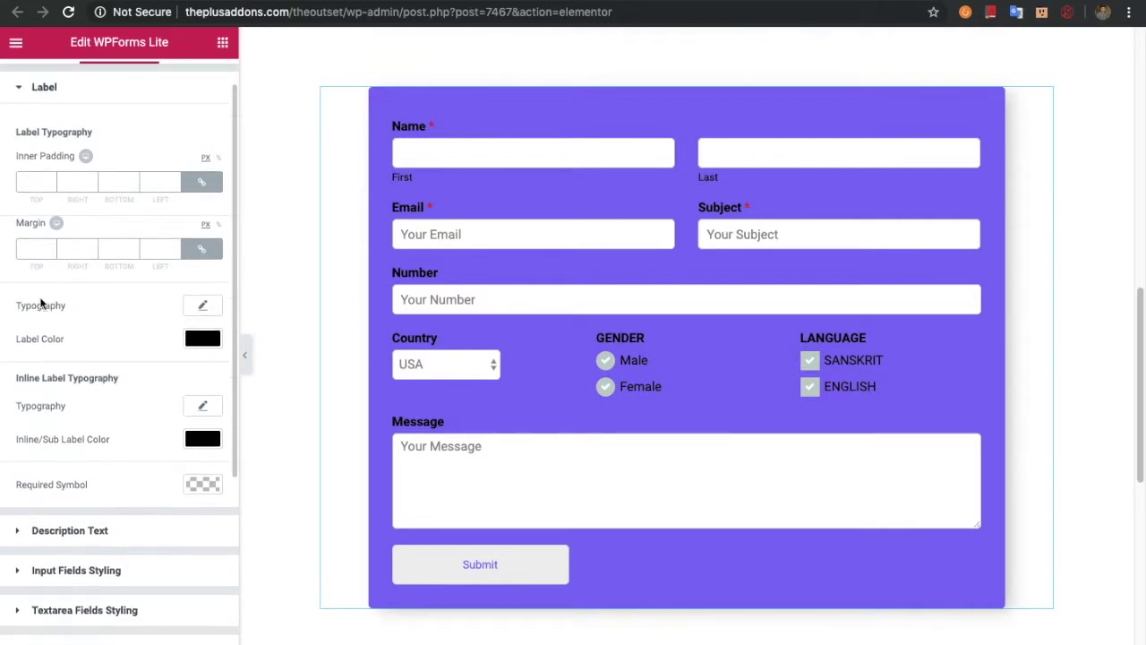
left_click(203, 307)
left_click(205, 313)
Set the required symbol color in the Label styling to white.
scroll(128, 318, "down", 2)
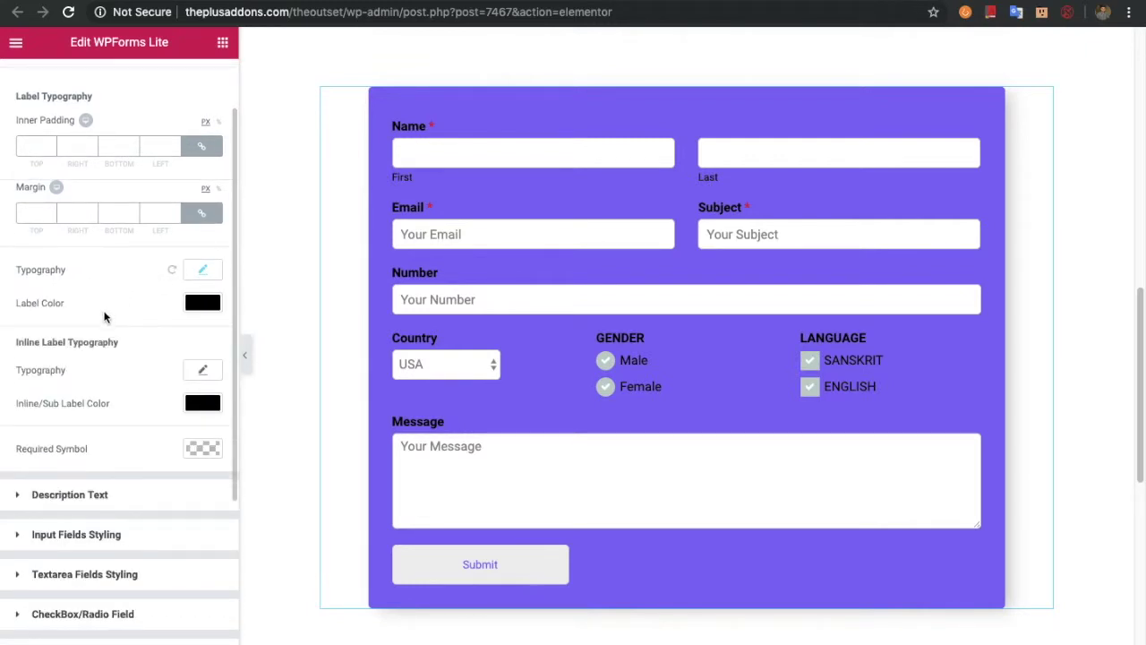
scroll(158, 342, "down", 1)
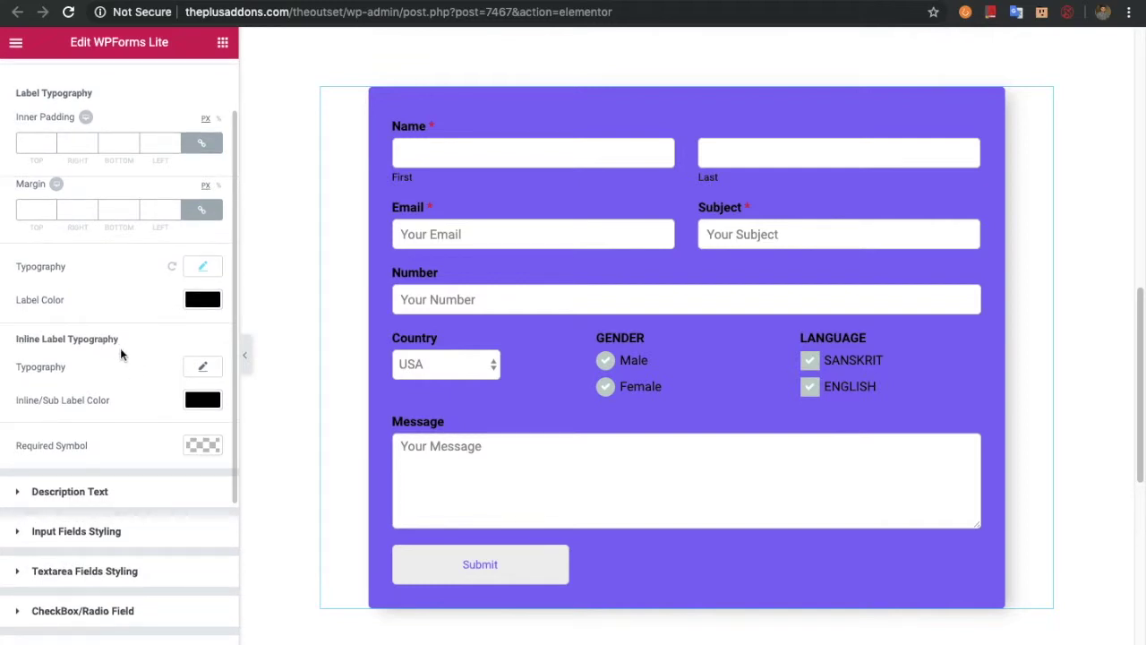
scroll(55, 359, "down", 1)
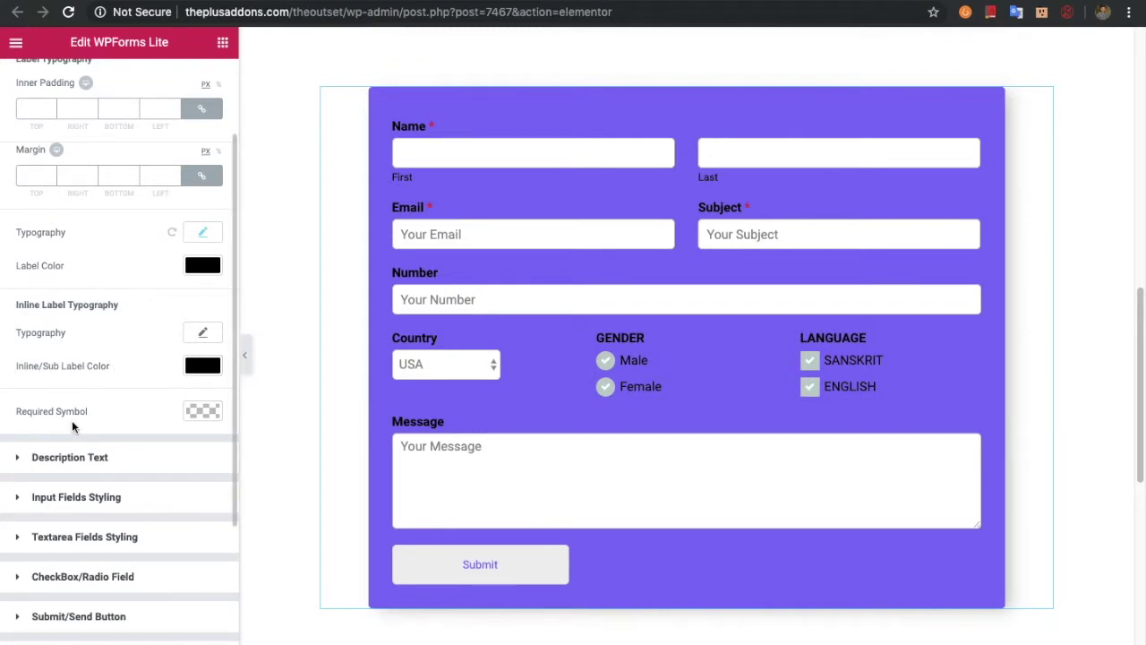
left_click(204, 414)
left_click_drag(164, 501, 4, 378)
left_click(4, 378)
Try enabling a border in the Description Text styling and look through its border types.
left_click(86, 462)
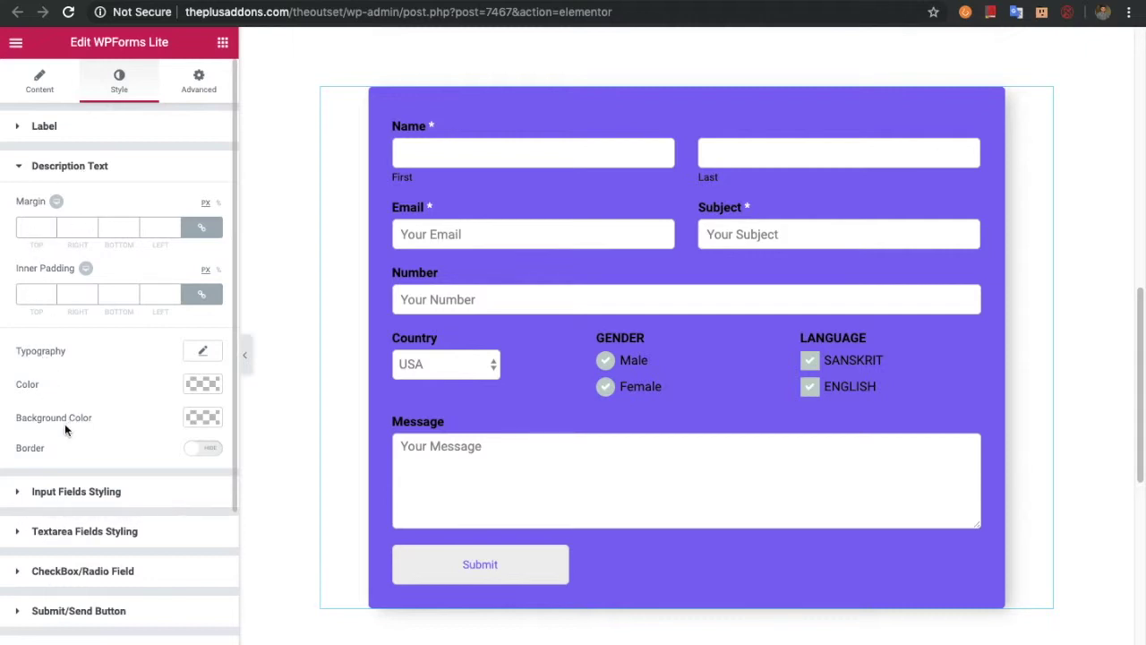
left_click(202, 450)
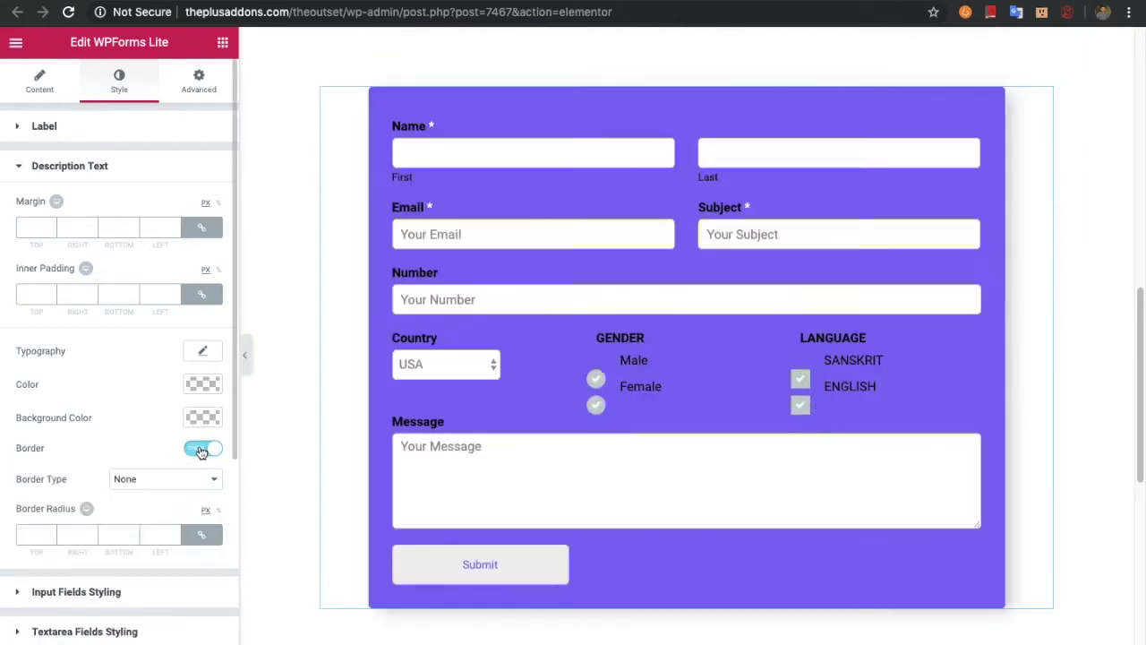
left_click(144, 482)
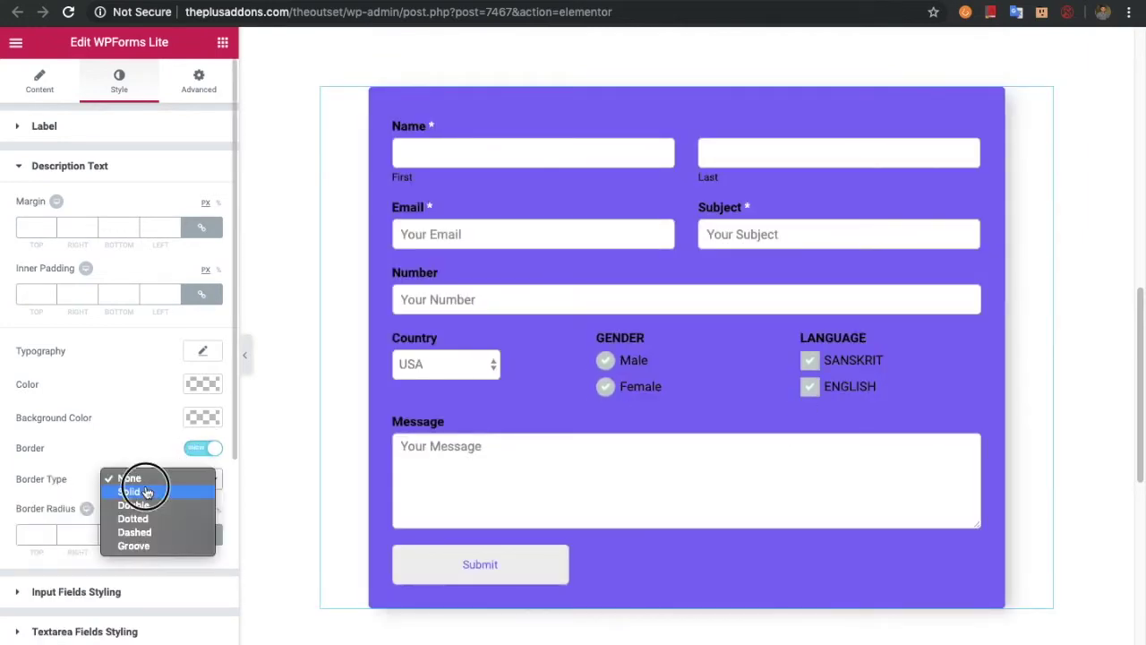
left_click(147, 483)
left_click(191, 451)
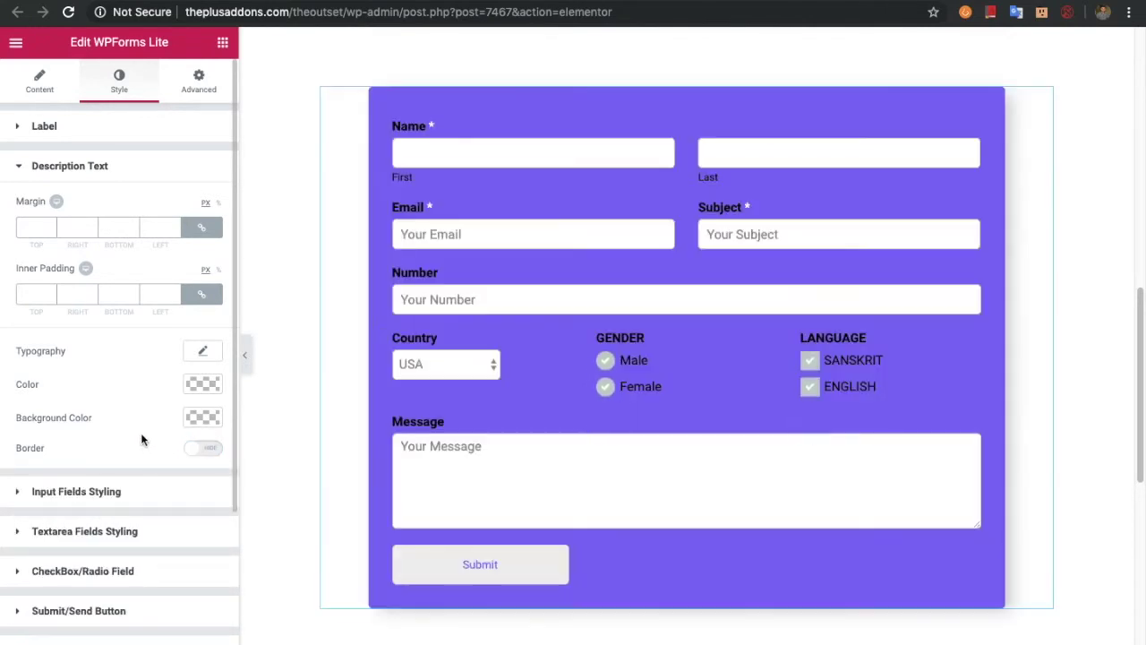
Look over the Input Fields Styling options and recheck the Description Text options.
left_click(86, 494)
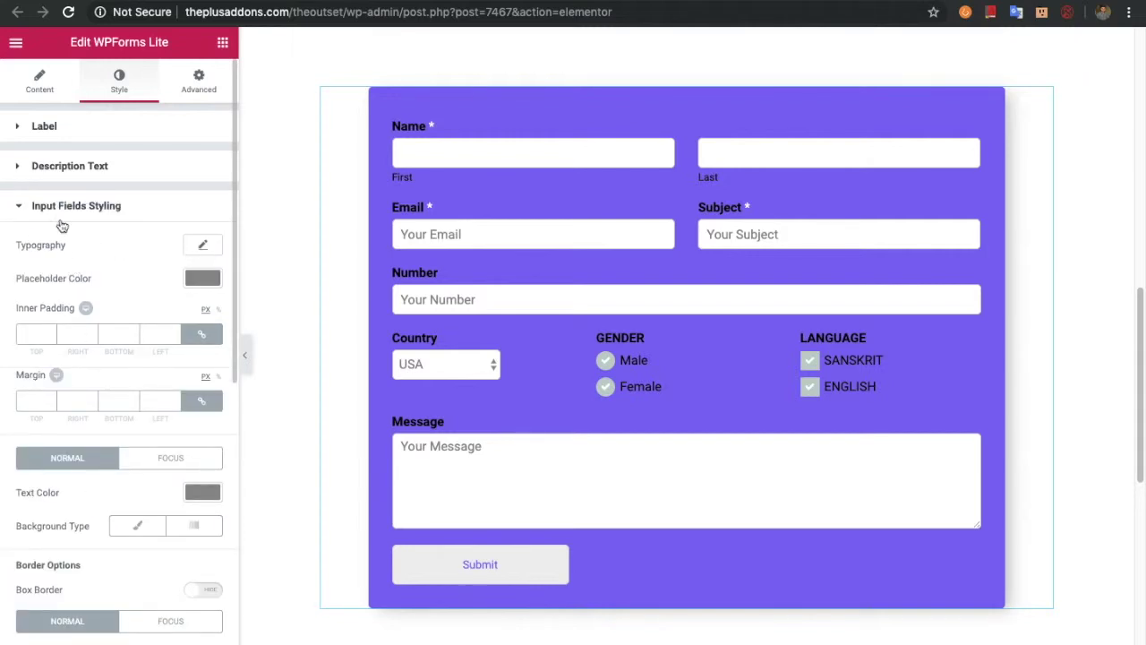
left_click(93, 172)
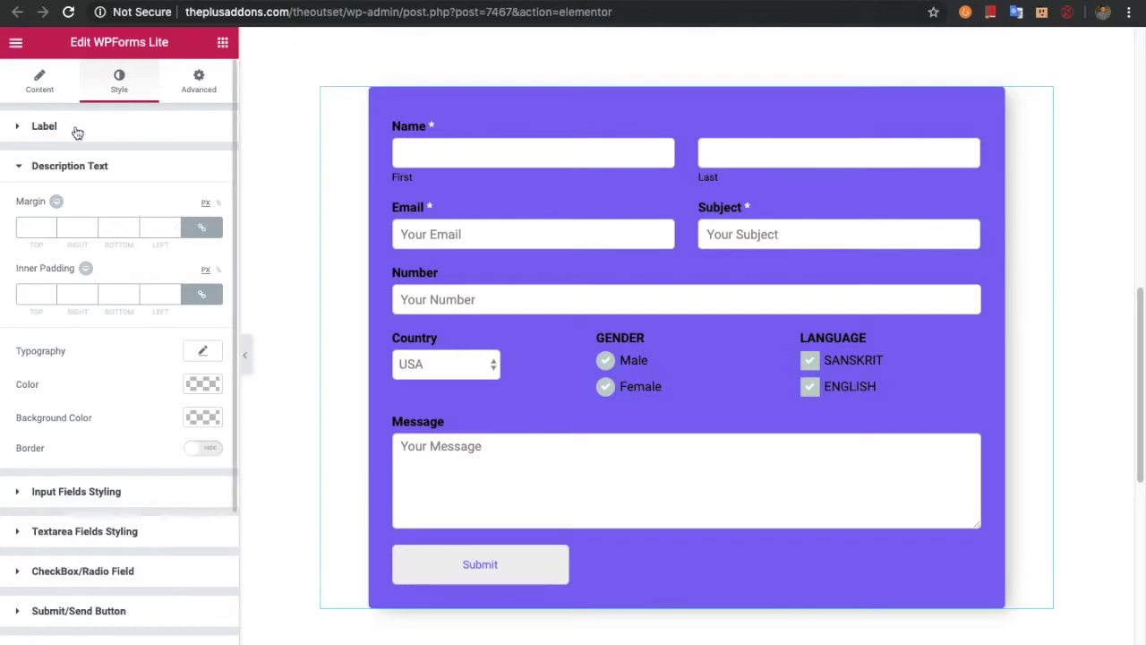
left_click(135, 170)
Set the placeholder color of the form's input fields to #919191.
left_click(84, 213)
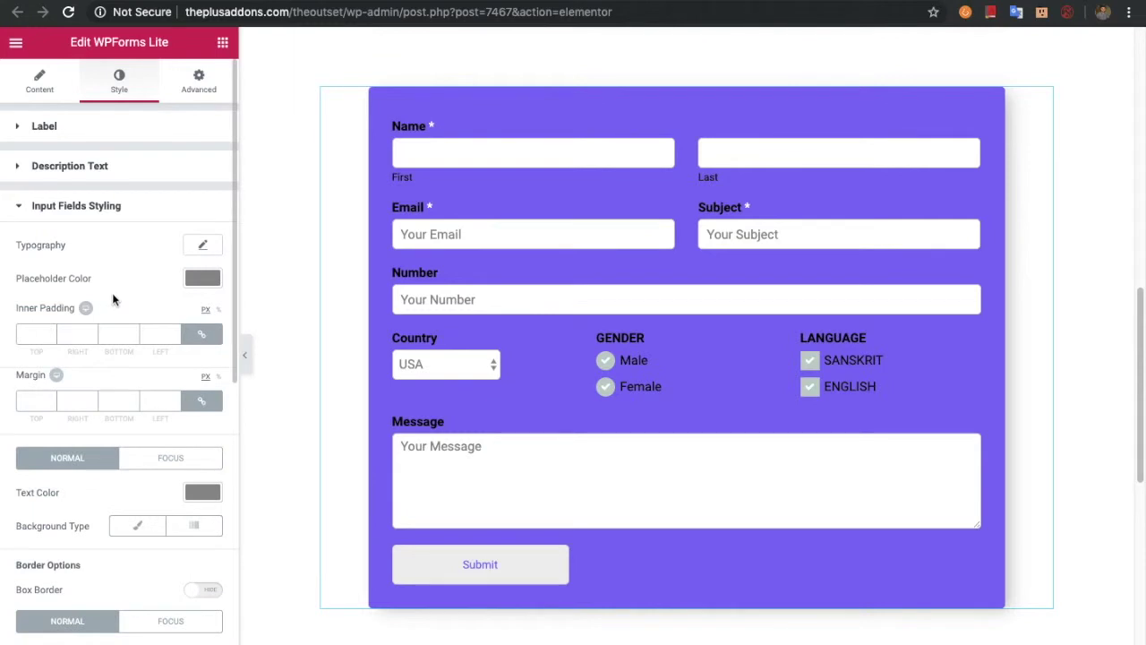
left_click(204, 279)
left_click_drag(91, 359, 62, 368)
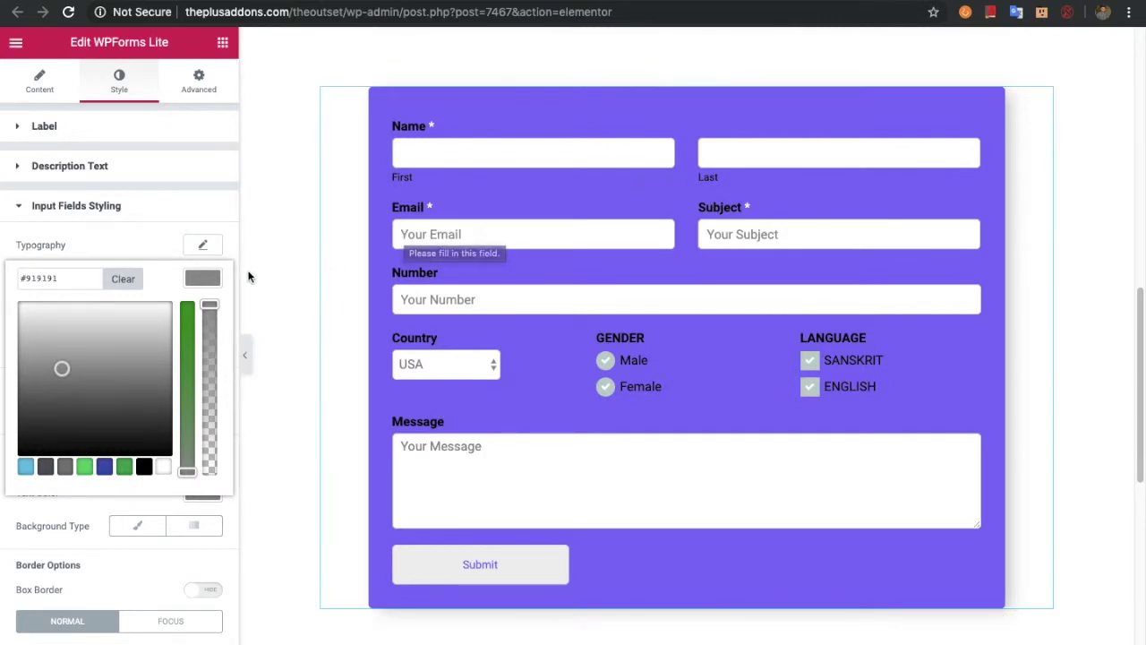
left_click(204, 277)
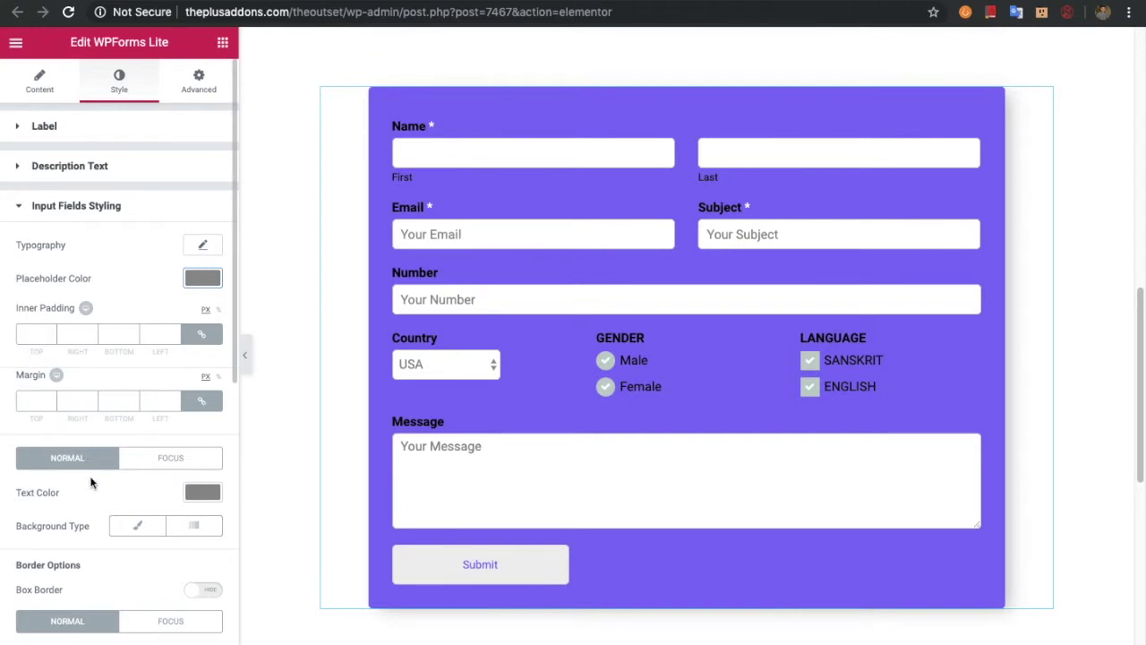
Look over the remaining Input Fields Styling options for spacing, text color, background, border and box shadow.
scroll(89, 483, "down", 3)
scroll(42, 509, "down", 2)
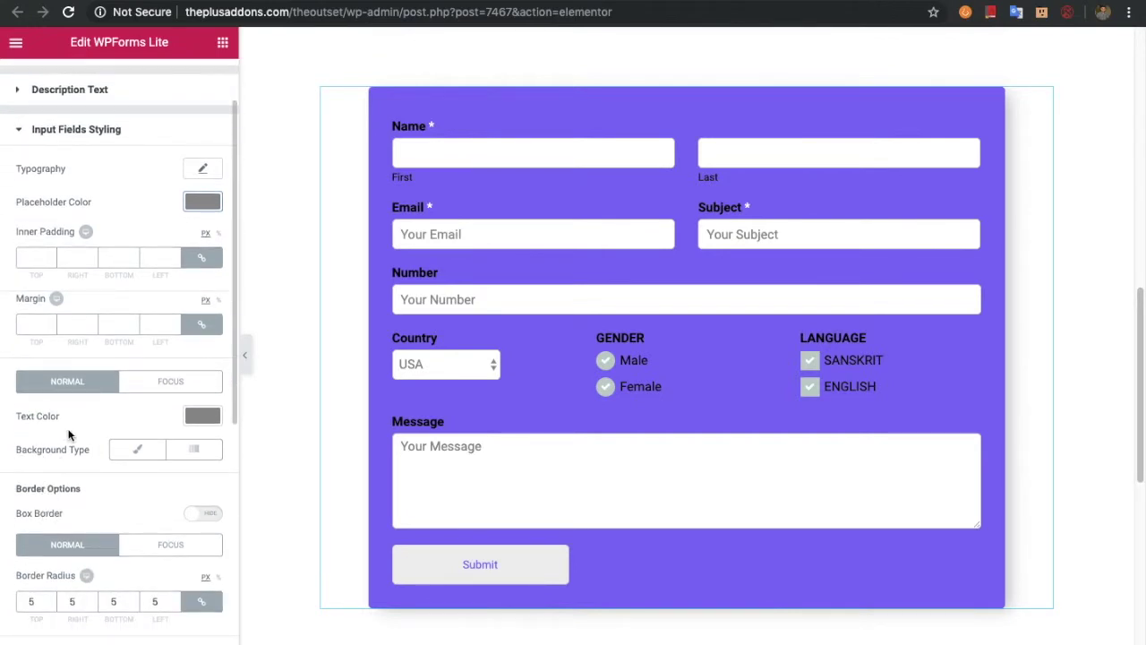
scroll(85, 526, "down", 4)
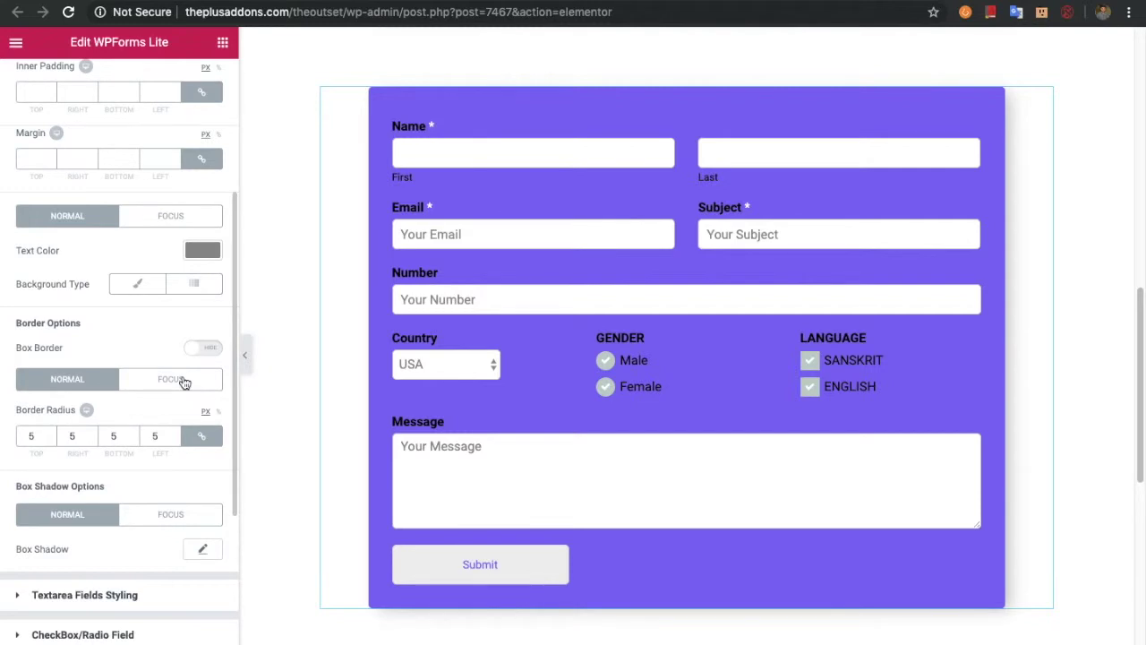
scroll(125, 402, "down", 4)
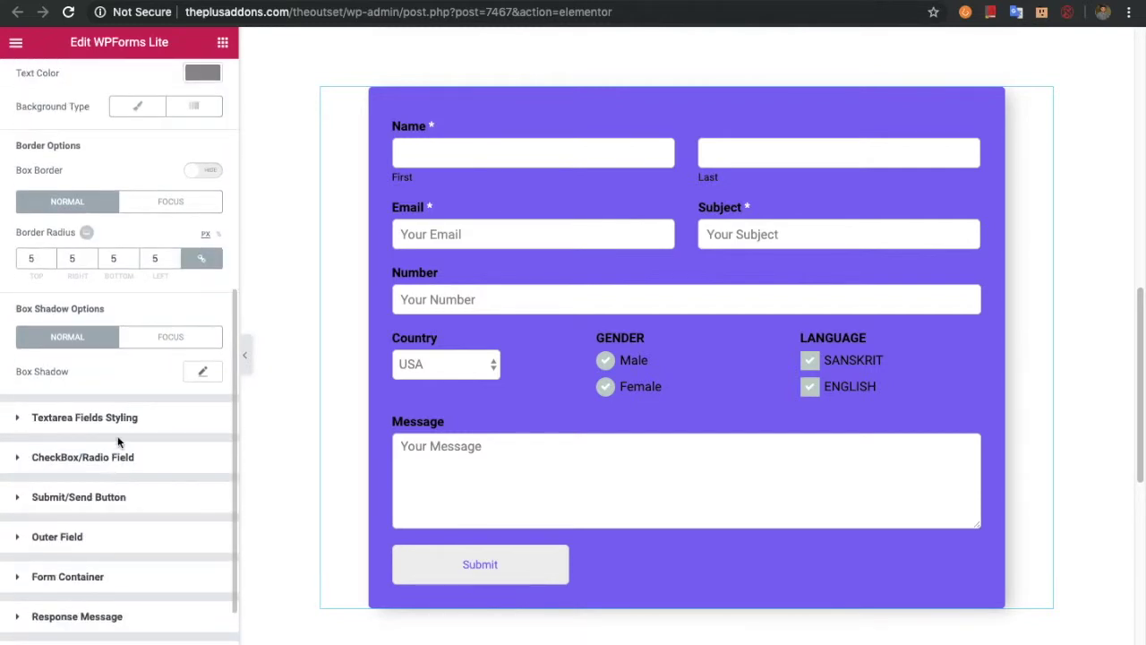
Set the placeholder color in Textarea Fields Styling to a dark gray.
left_click(107, 422)
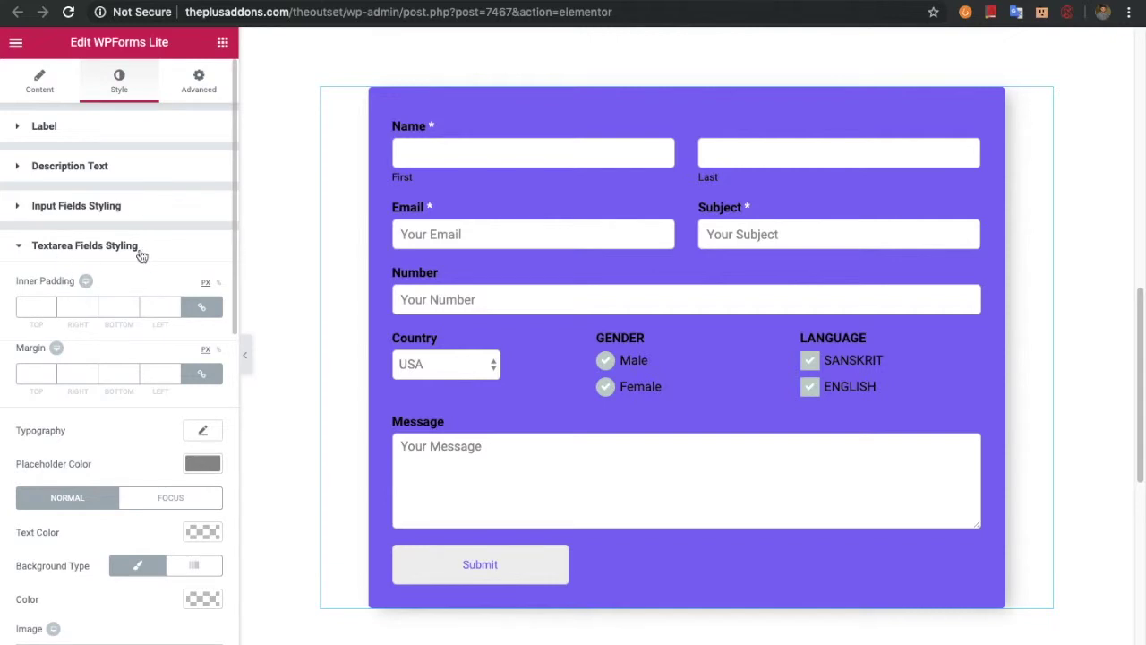
scroll(40, 330, "down", 1)
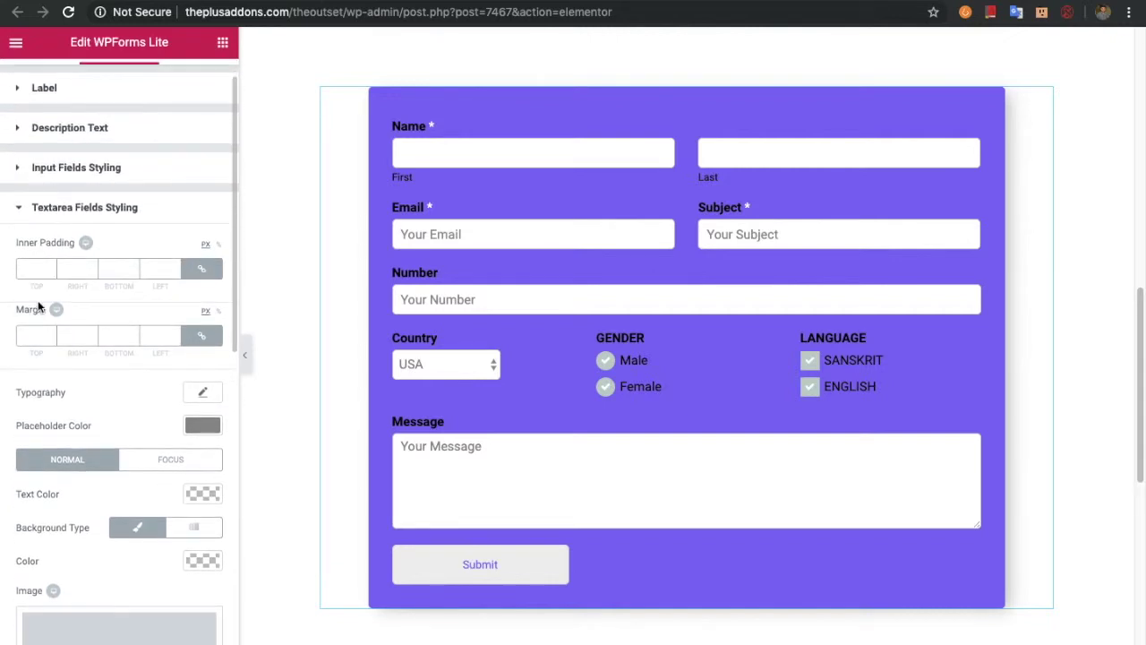
scroll(89, 354, "down", 1)
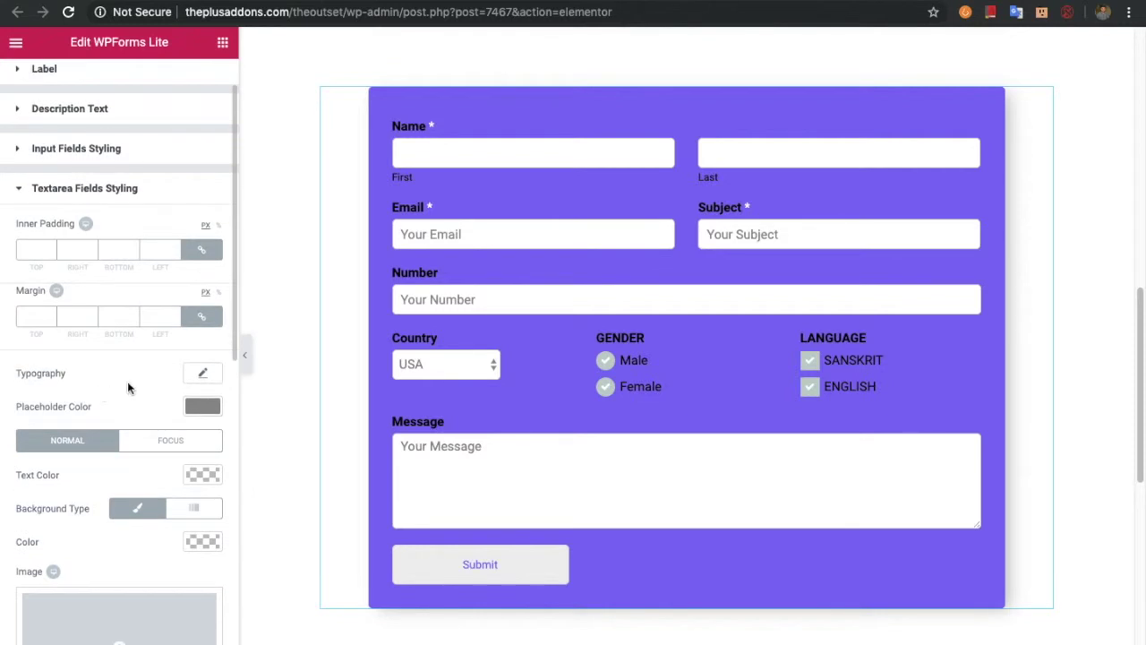
left_click(202, 405)
mouse_move(112, 495)
left_mouse_down()
mouse_move(26, 424)
mouse_move(80, 475)
mouse_move(133, 493)
mouse_move(121, 502)
left_mouse_up()
left_click_drag(161, 448, 163, 474)
left_click_drag(50, 517, 77, 521)
left_click(173, 448)
scroll(173, 448, "down", 1)
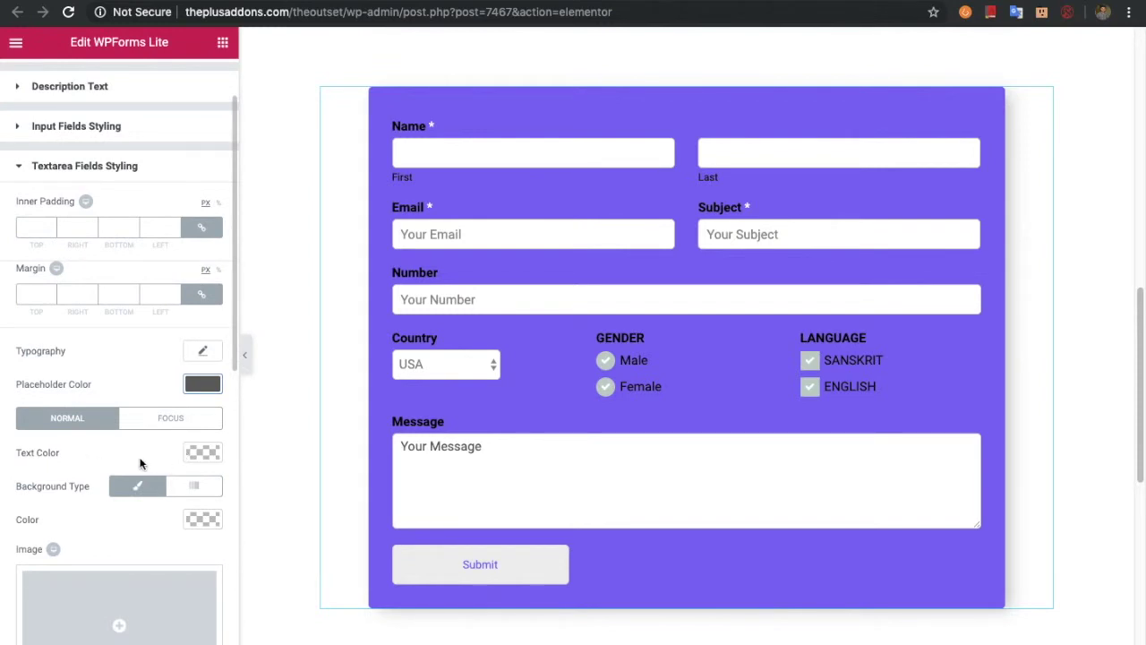
Examine the background, border and box shadow options of the textarea styling, comparing the Normal and Focus border settings.
scroll(121, 502, "down", 2)
scroll(119, 521, "down", 2)
scroll(142, 518, "down", 1)
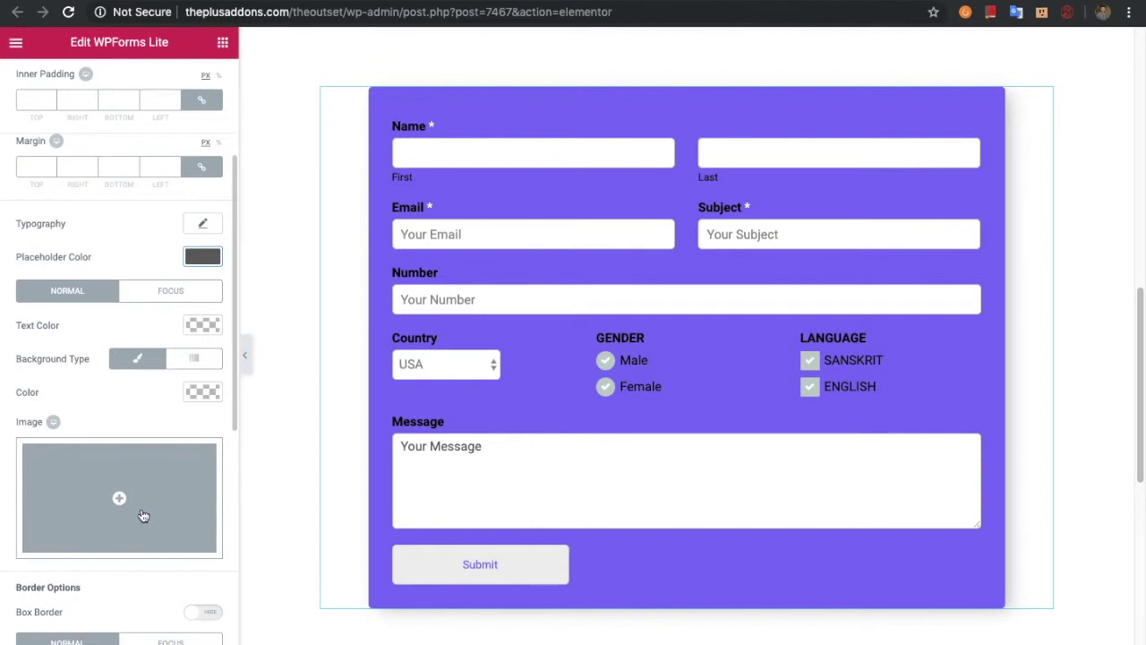
scroll(142, 516, "down", 1)
scroll(143, 516, "down", 5)
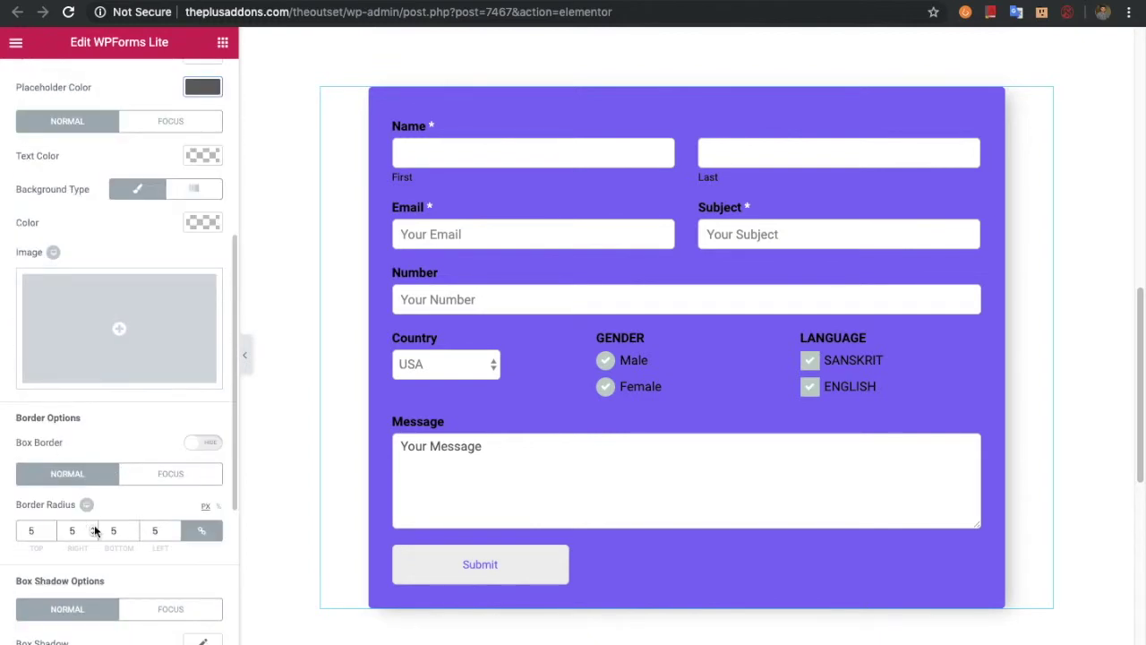
scroll(129, 536, "down", 2)
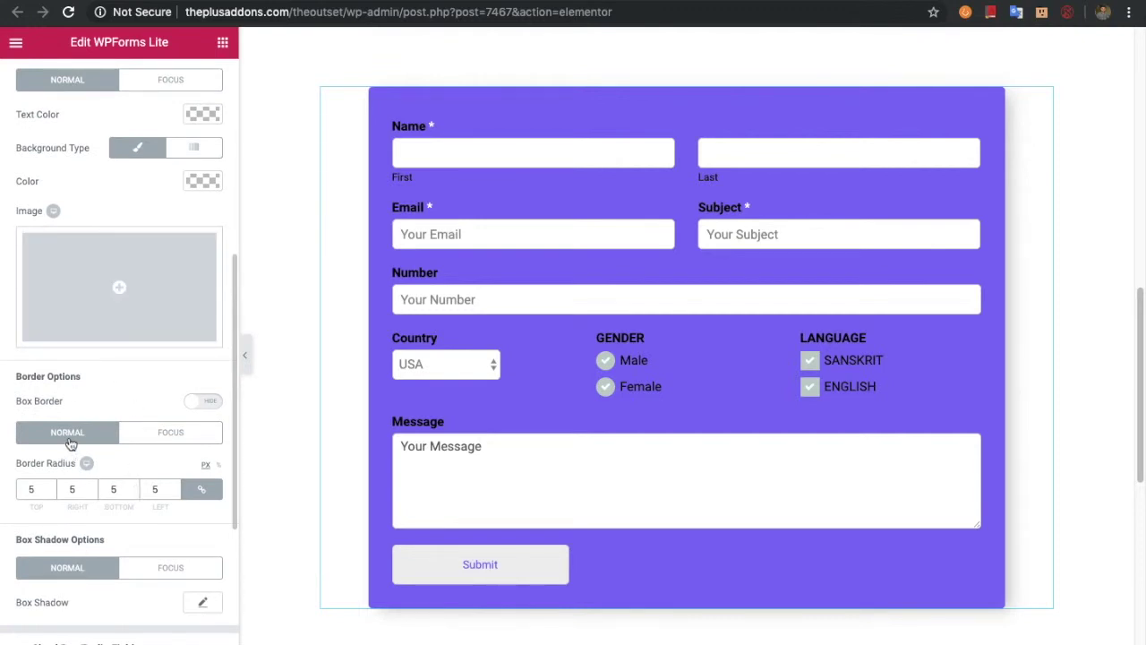
left_click(179, 444)
left_click(94, 435)
left_click(159, 436)
scroll(112, 457, "down", 2)
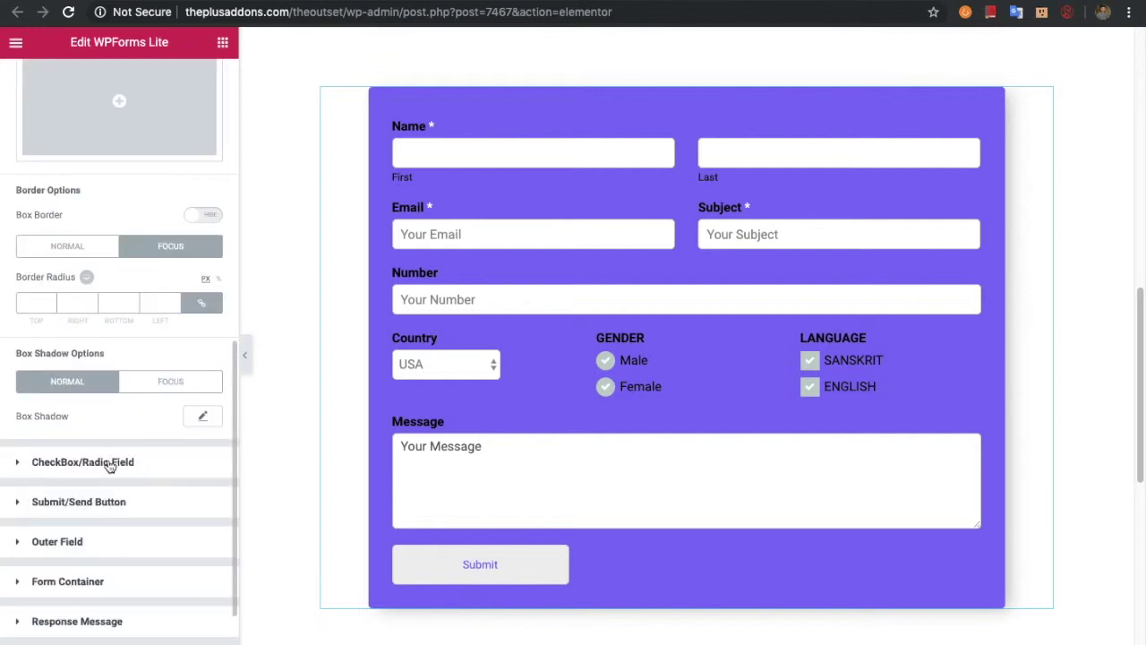
Set the check box text size to 24 in the CheckBox/Radio Field styling.
left_click(117, 462)
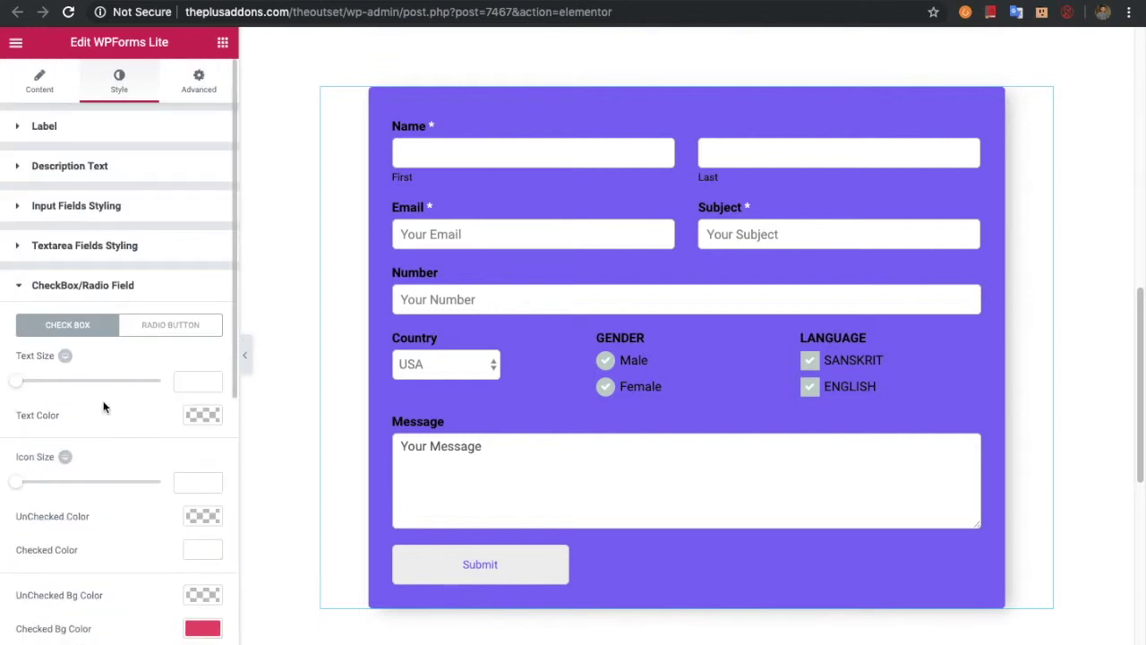
scroll(103, 410, "down", 1)
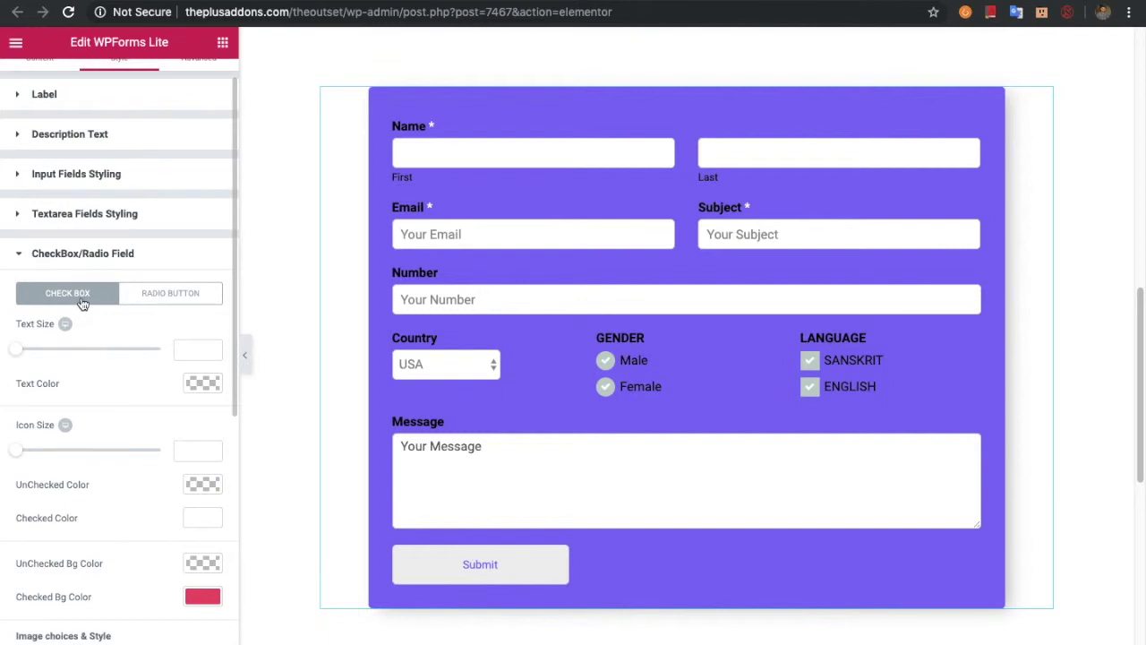
mouse_move(19, 351)
left_mouse_down()
mouse_move(51, 358)
mouse_move(29, 358)
left_mouse_up()
scroll(108, 365, "down", 1)
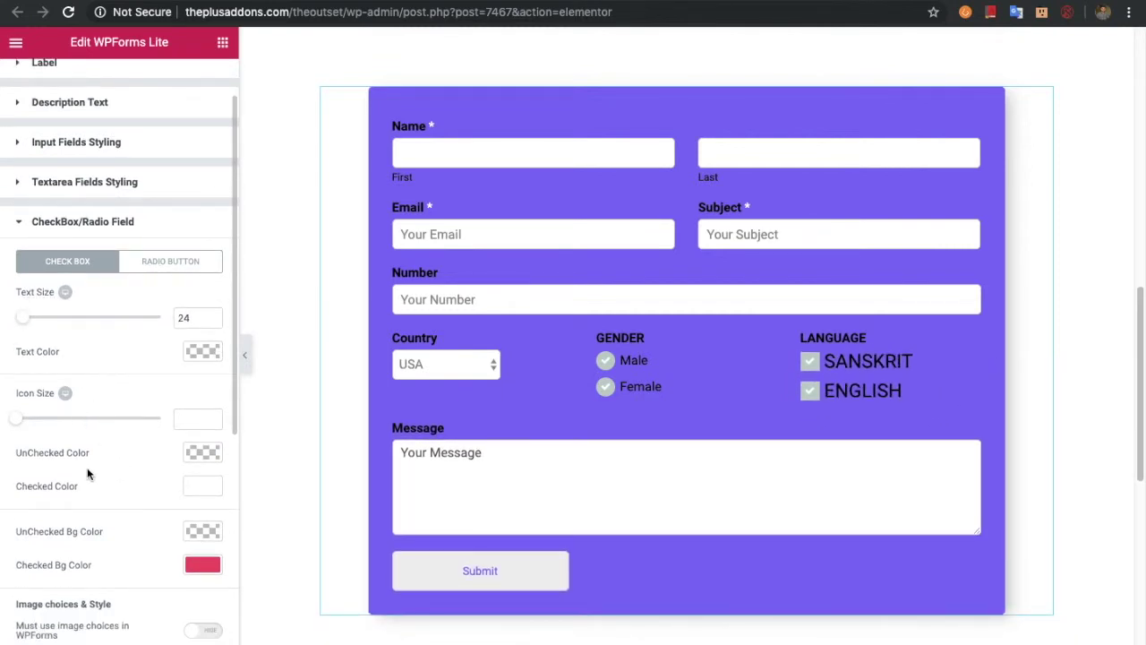
Try enabling the image choices styling for check boxes, look through its options and disable it again.
scroll(65, 464, "down", 1)
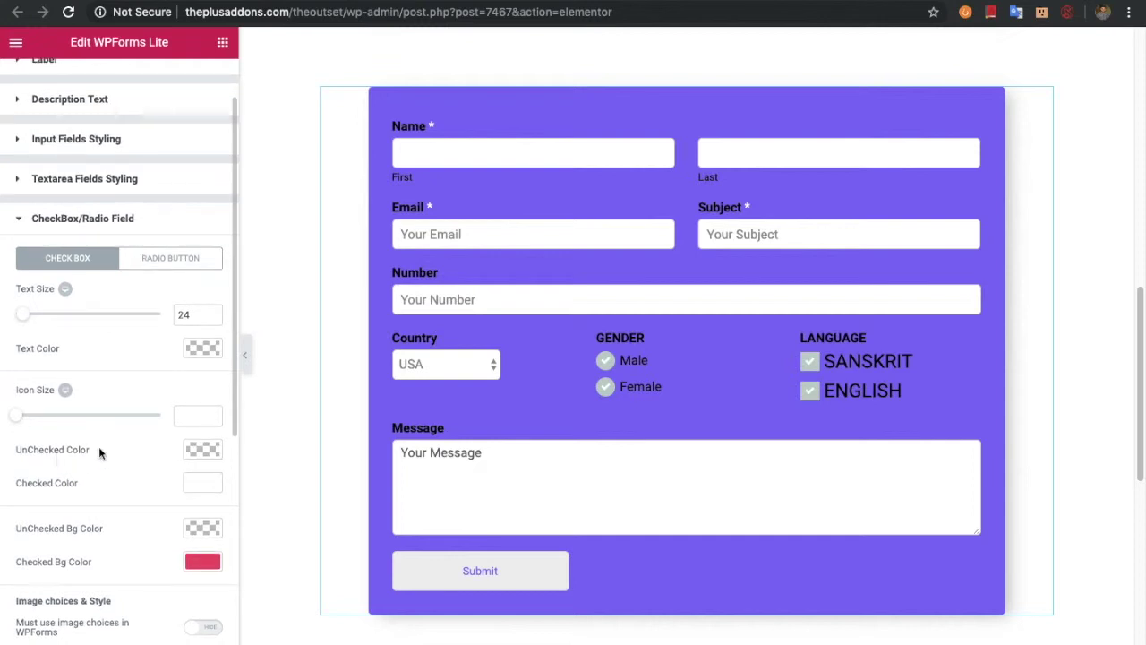
scroll(70, 533, "down", 2)
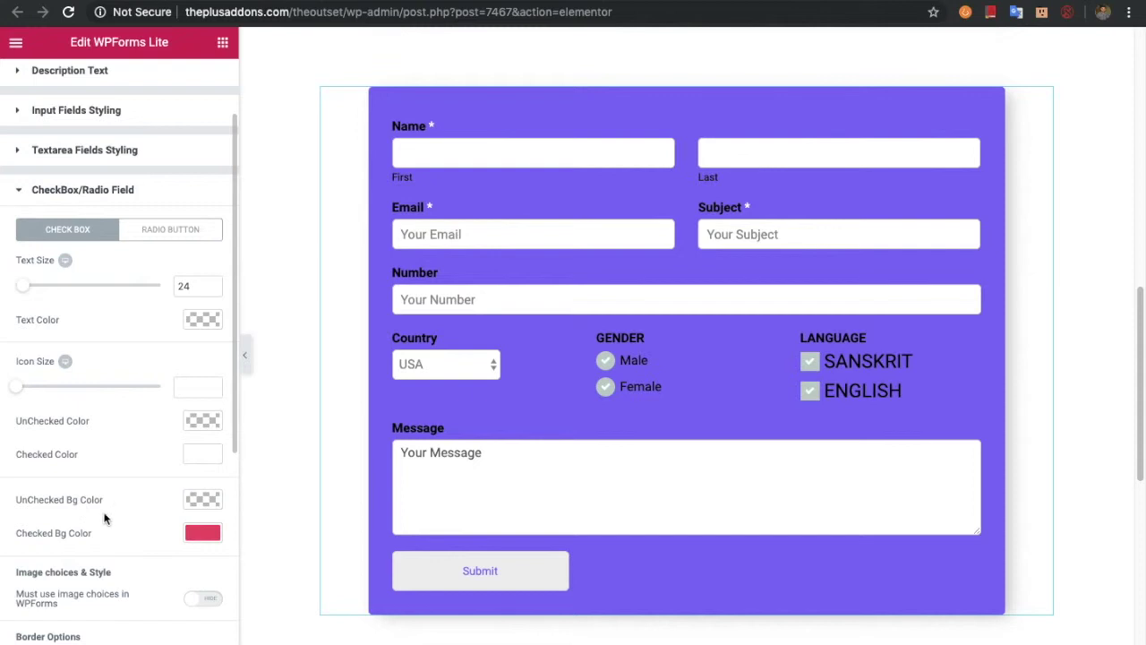
scroll(169, 534, "down", 3)
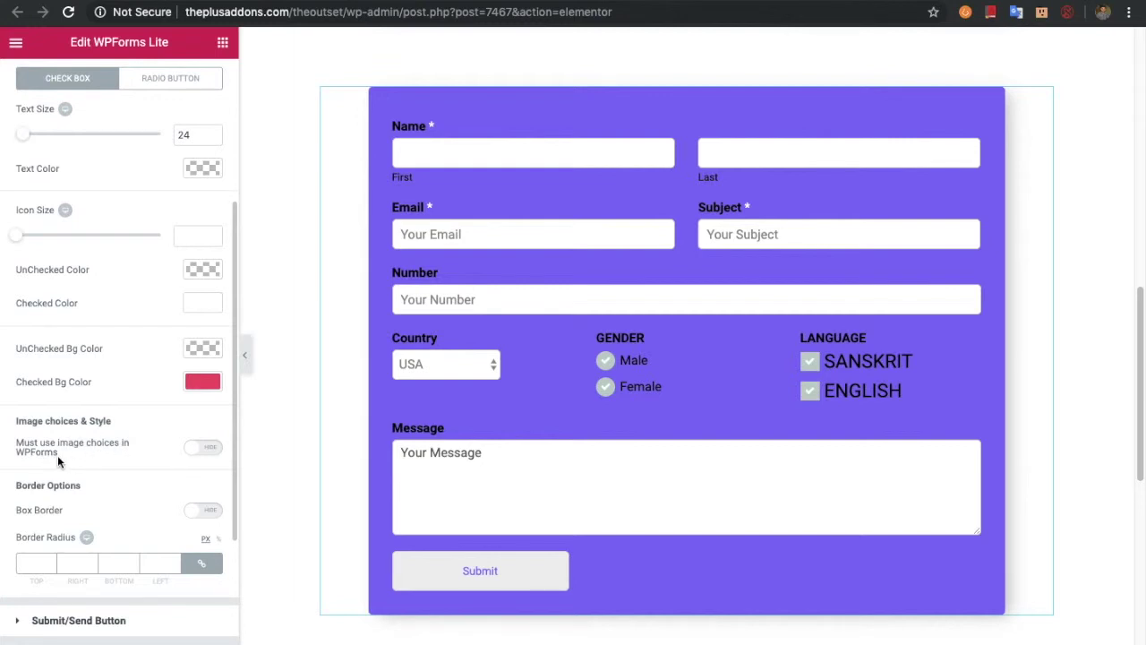
left_click(204, 447)
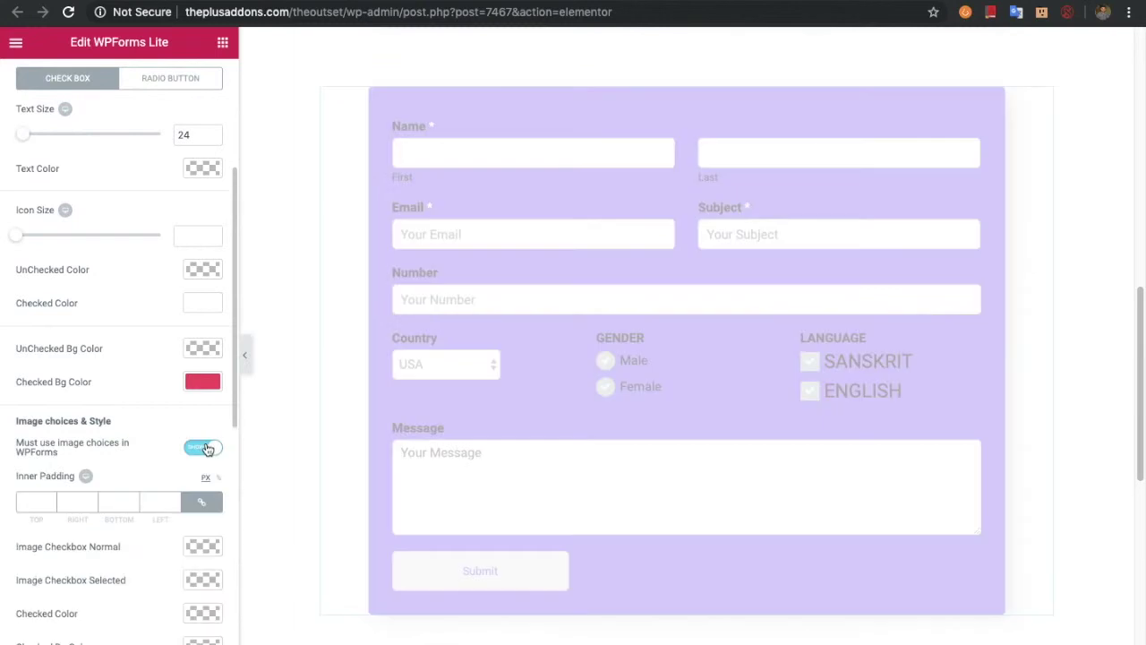
scroll(80, 415, "down", 2)
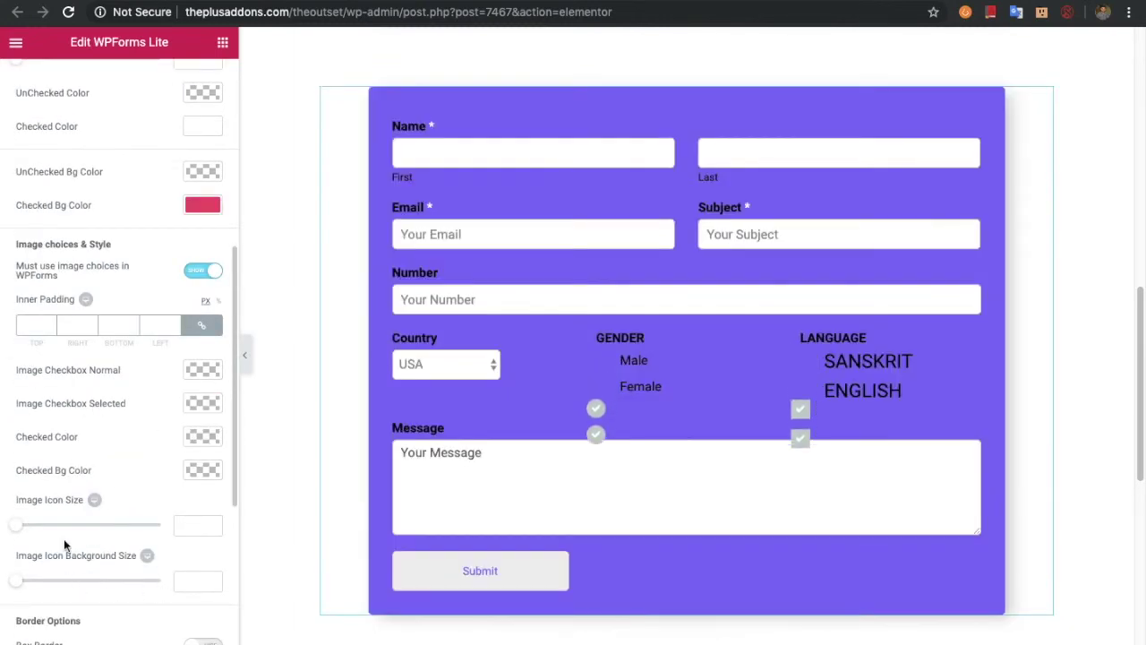
scroll(136, 448, "down", 1)
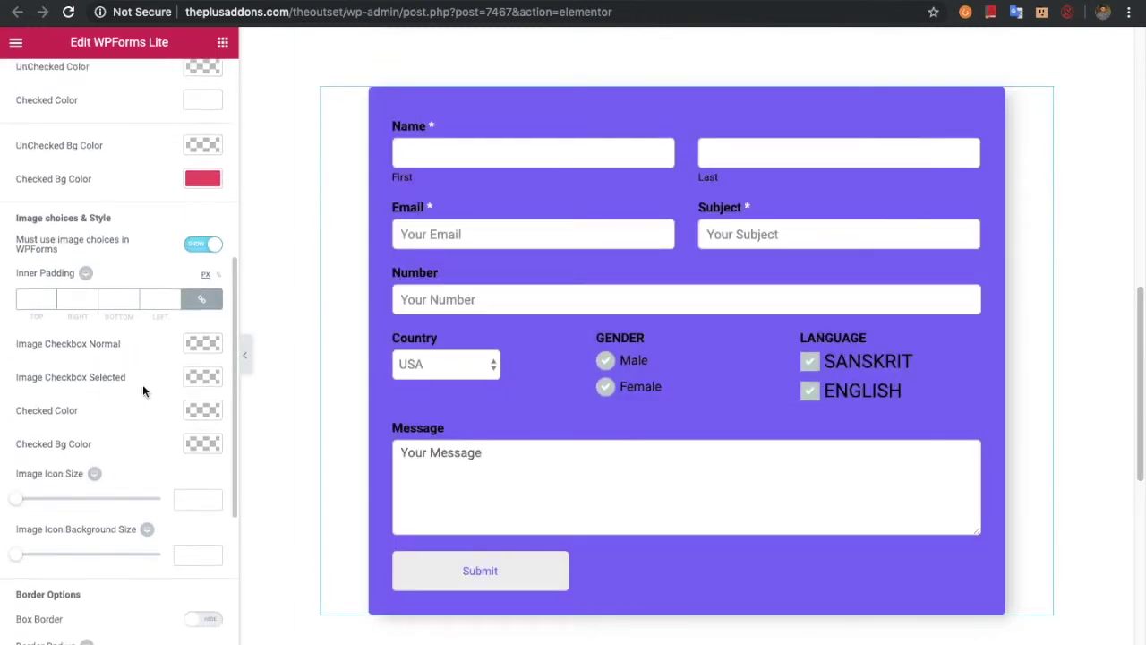
scroll(114, 414, "up", 1)
left_click(203, 306)
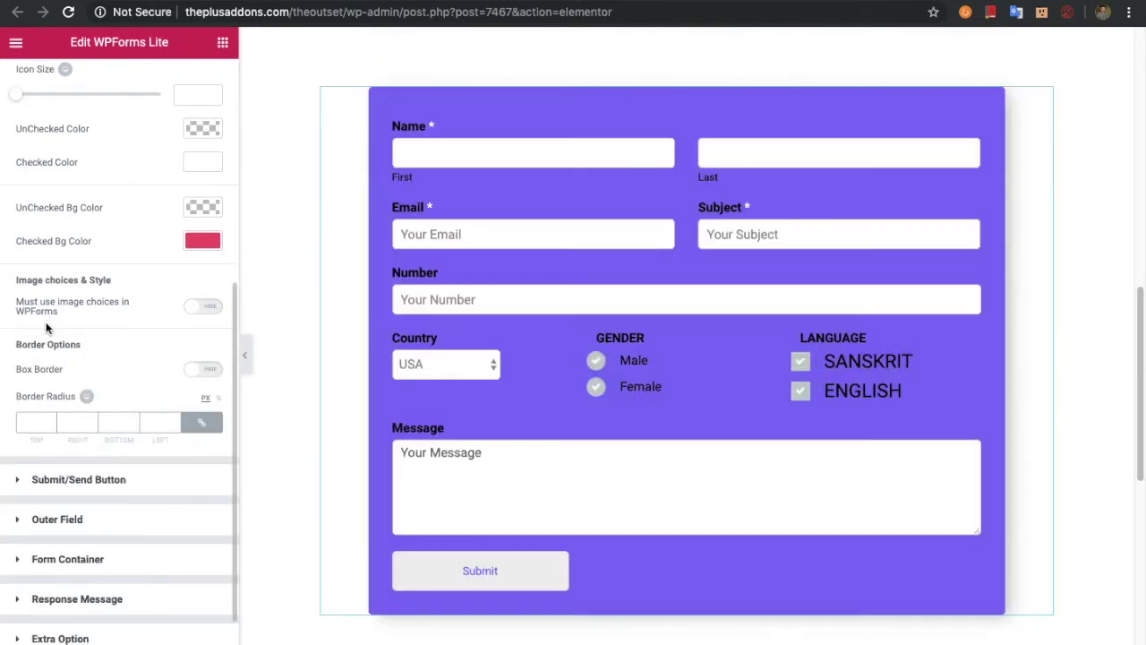
Look over the check box border options and the matching Radio Button styling options.
scroll(53, 375, "down", 1)
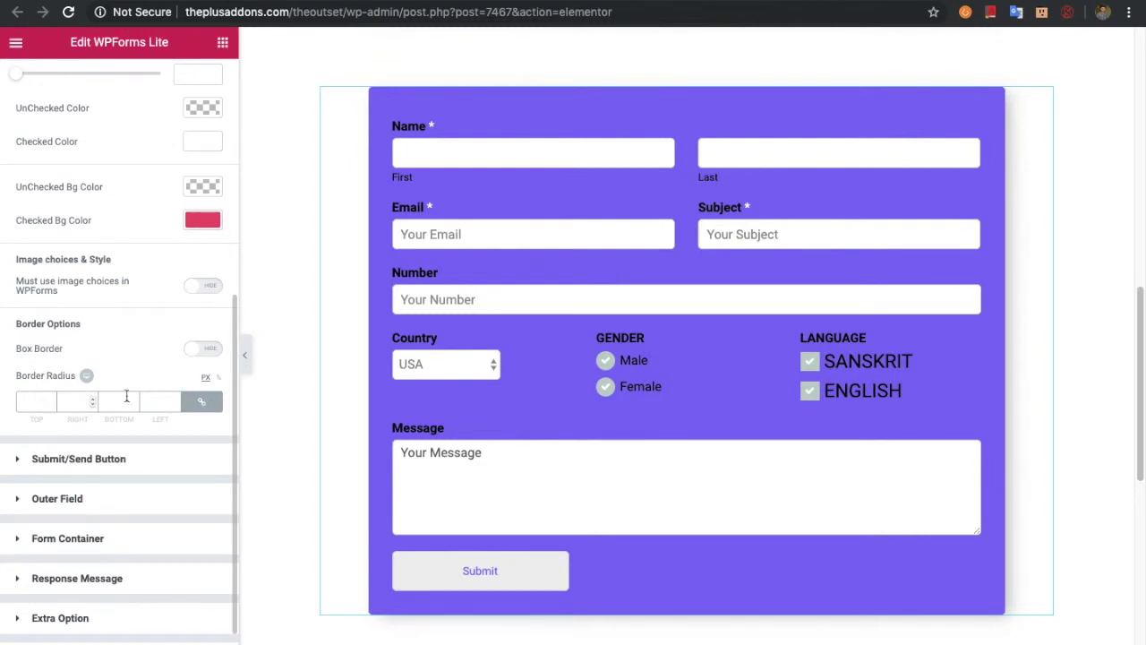
scroll(102, 405, "up", 6)
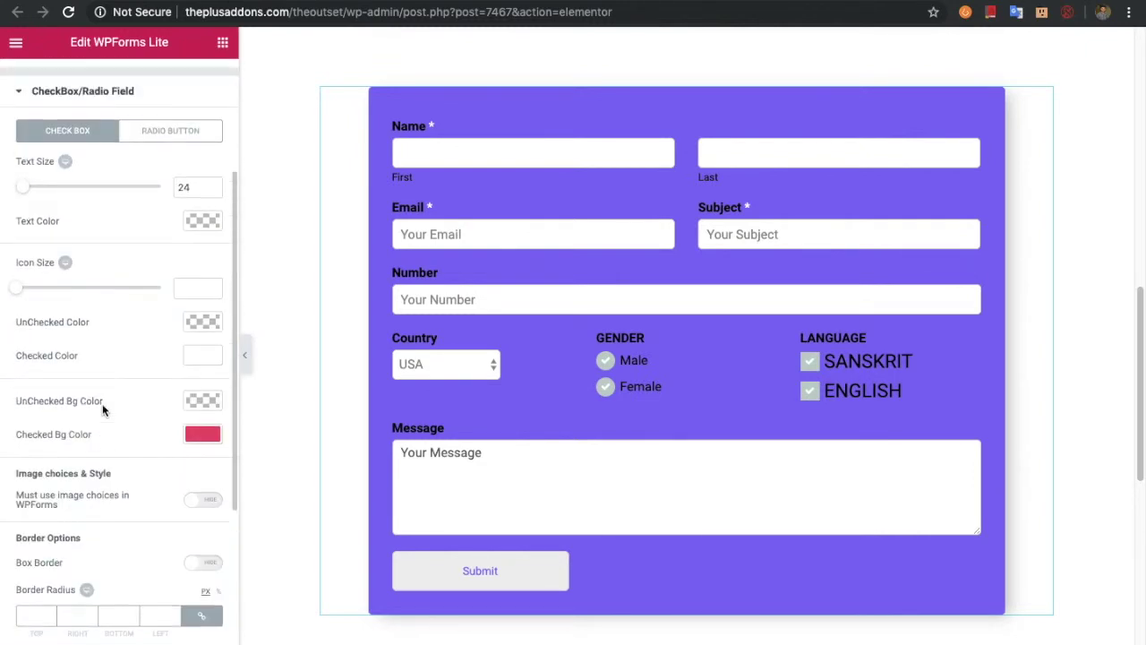
left_click(197, 235)
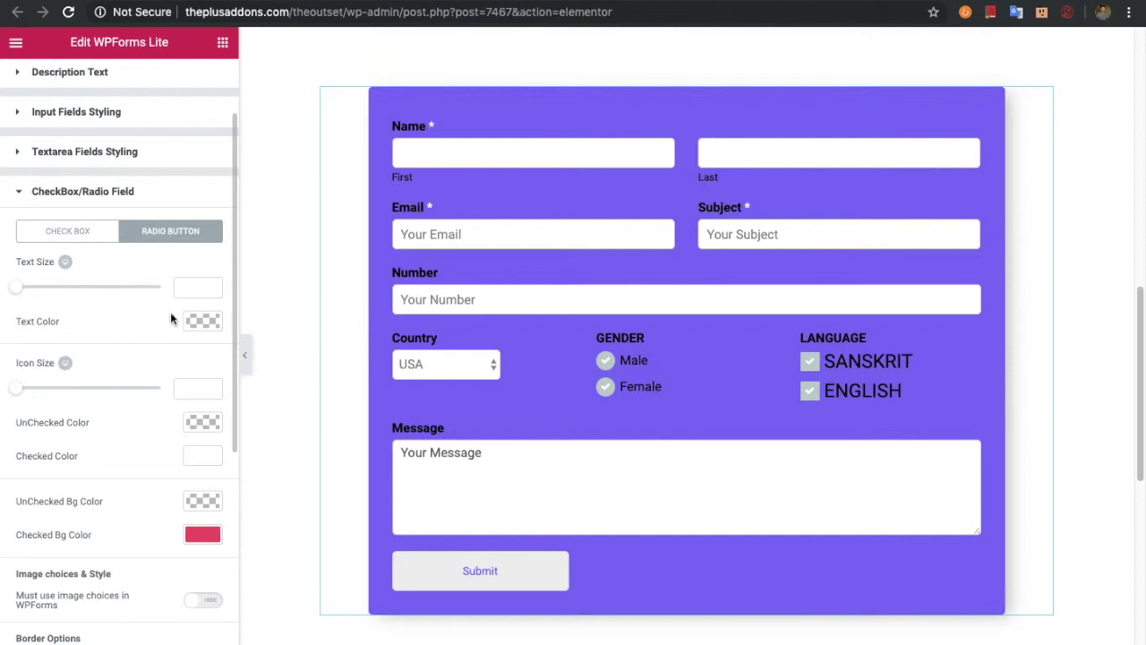
scroll(164, 341, "down", 5)
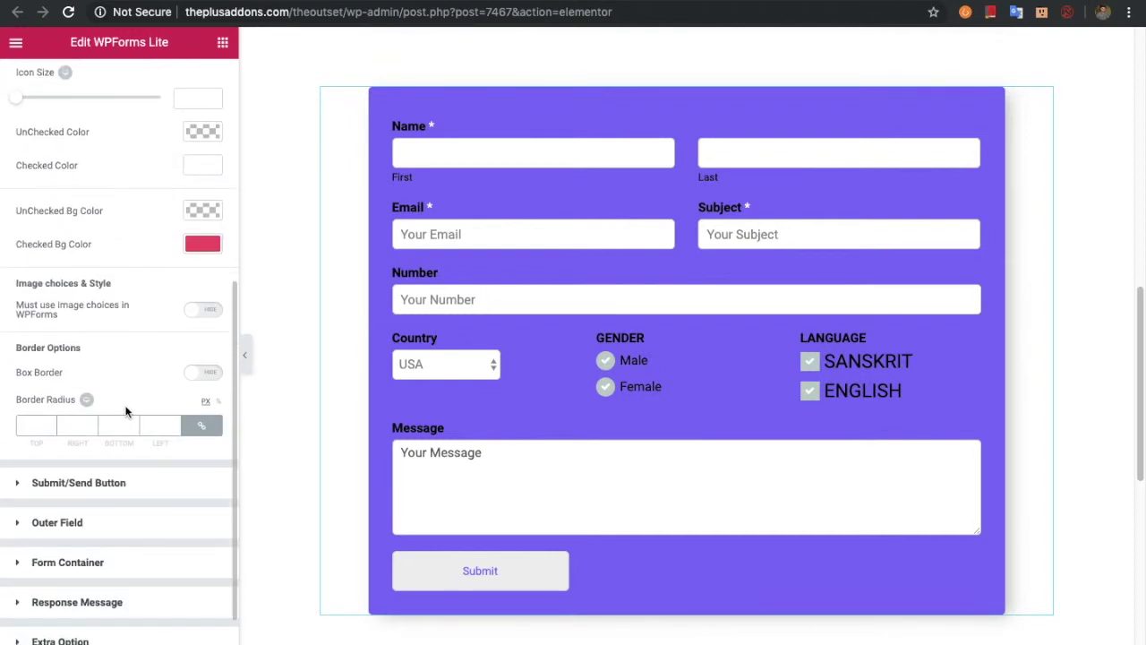
Set the width of the form's Submit/Send Button to 33%.
left_click(99, 480)
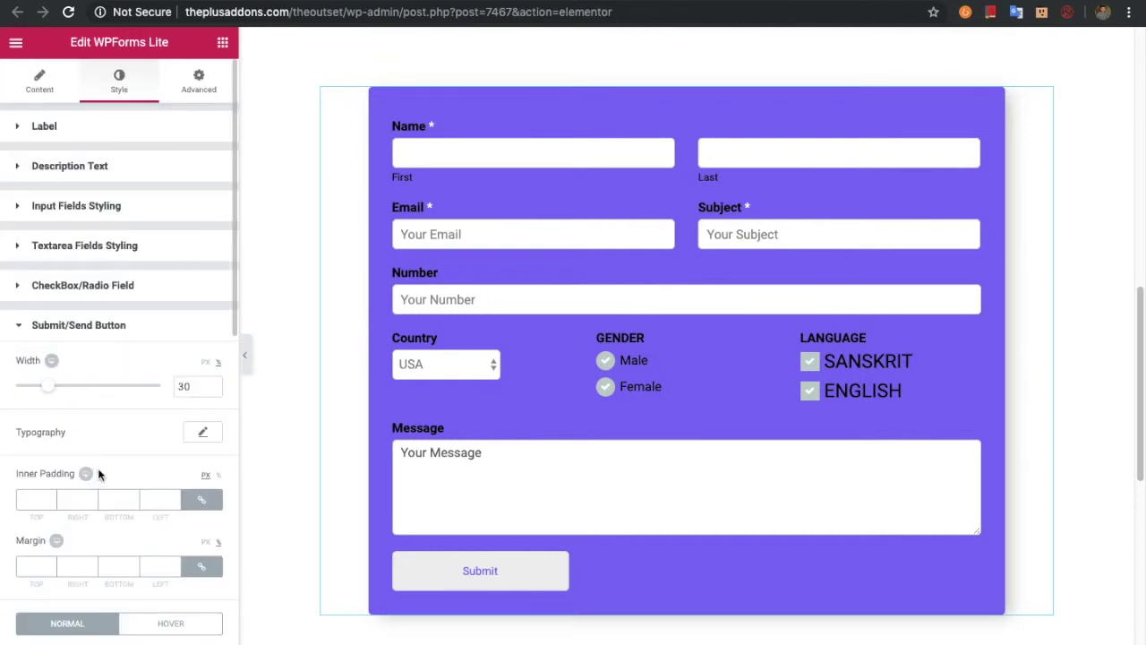
scroll(137, 445, "down", 2)
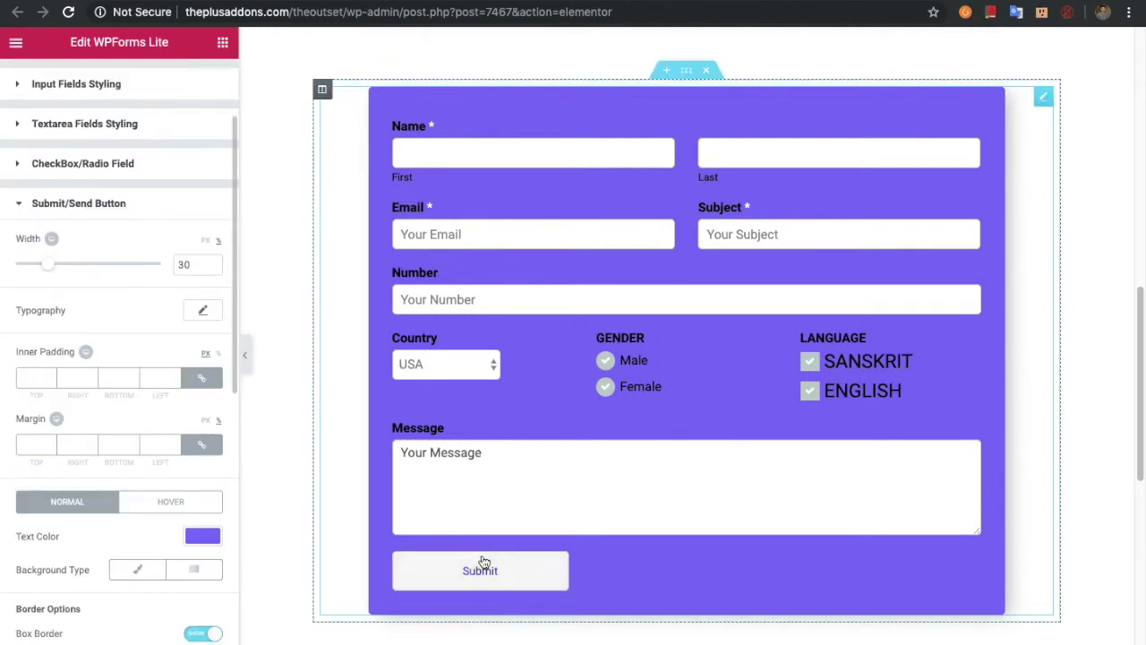
mouse_move(49, 265)
left_mouse_down()
mouse_move(77, 266)
mouse_move(53, 265)
left_mouse_up()
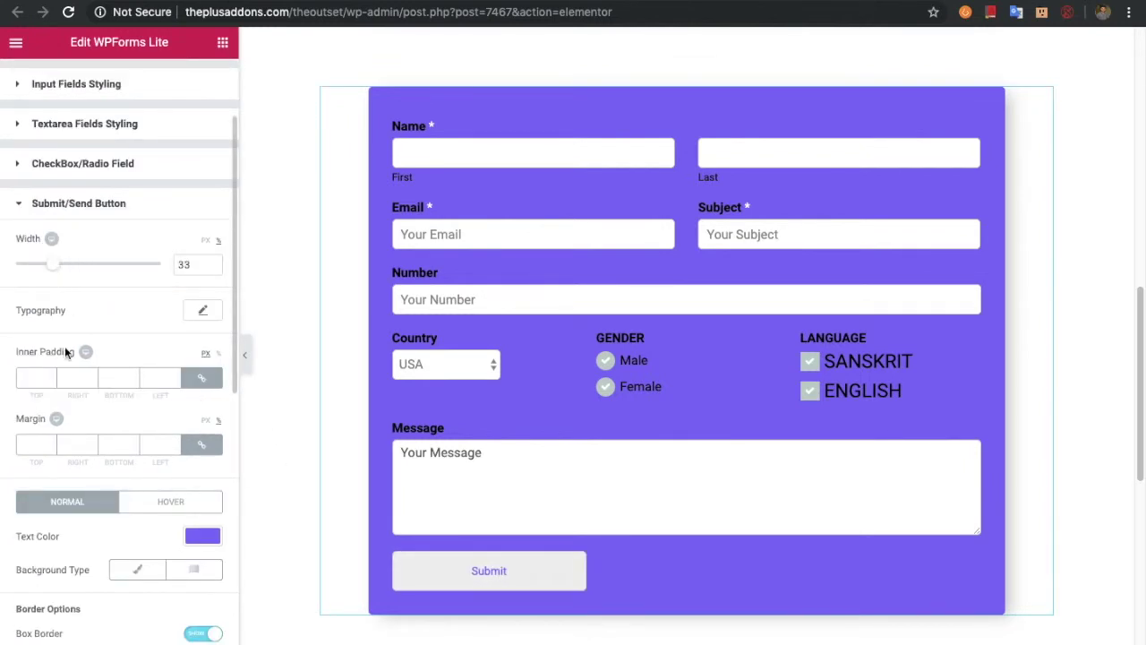
Examine the Submit/Send Button's typography, spacing, background and border options, including its Hover text and background settings.
left_click(202, 309)
left_click(202, 309)
scroll(118, 406, "down", 2)
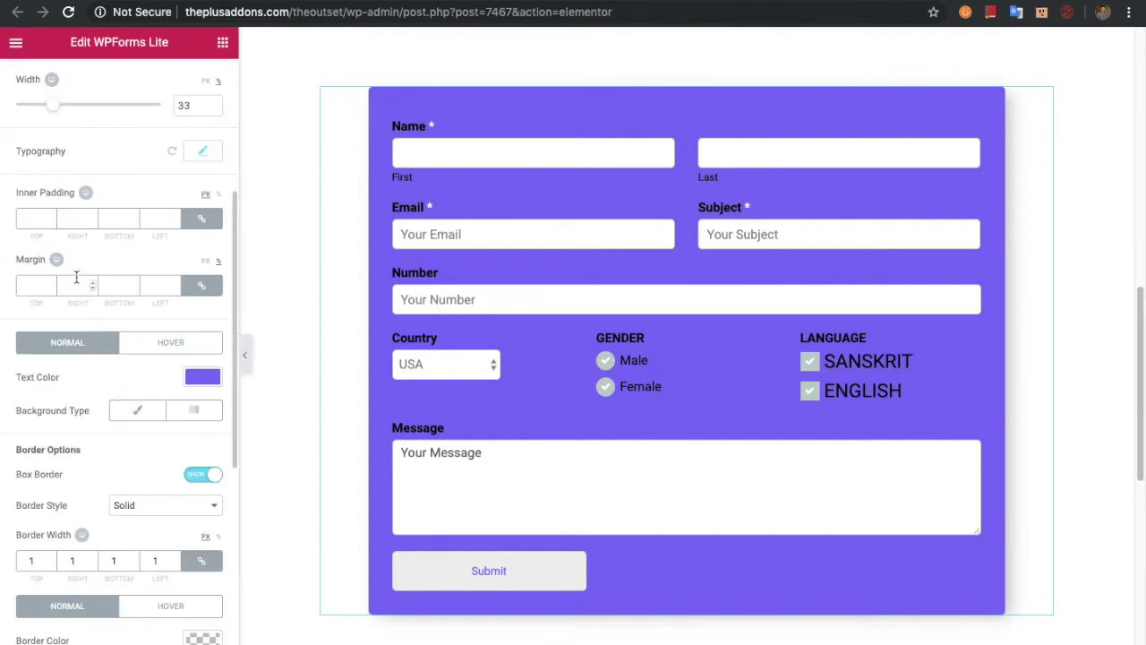
scroll(85, 367, "down", 1)
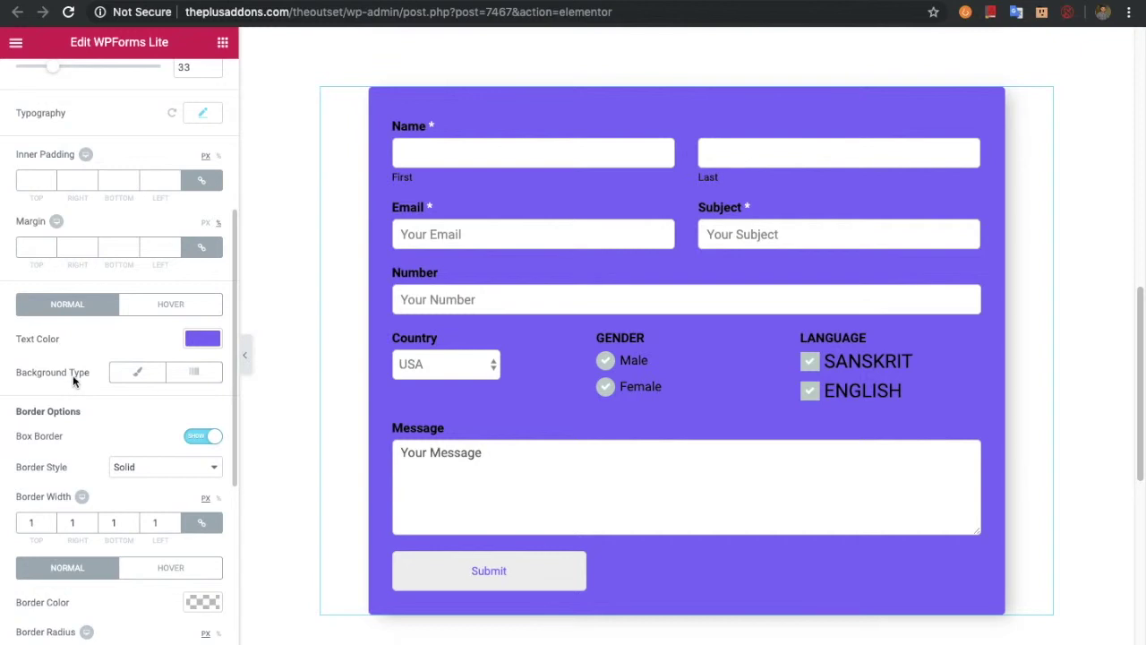
scroll(69, 475, "down", 1)
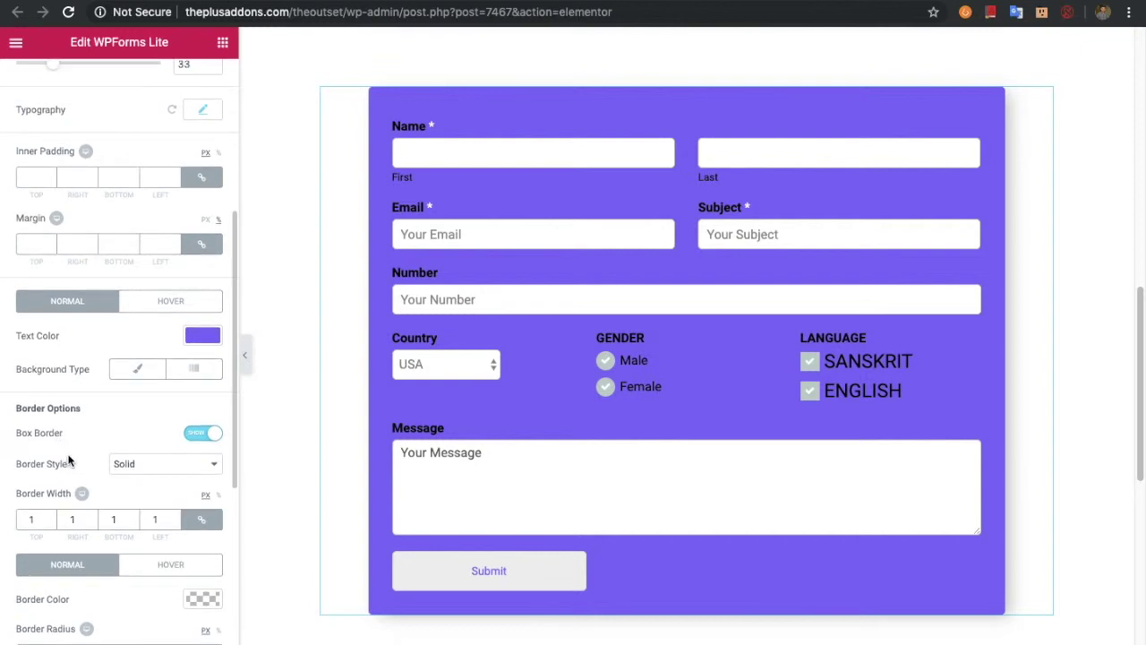
scroll(71, 480, "down", 1)
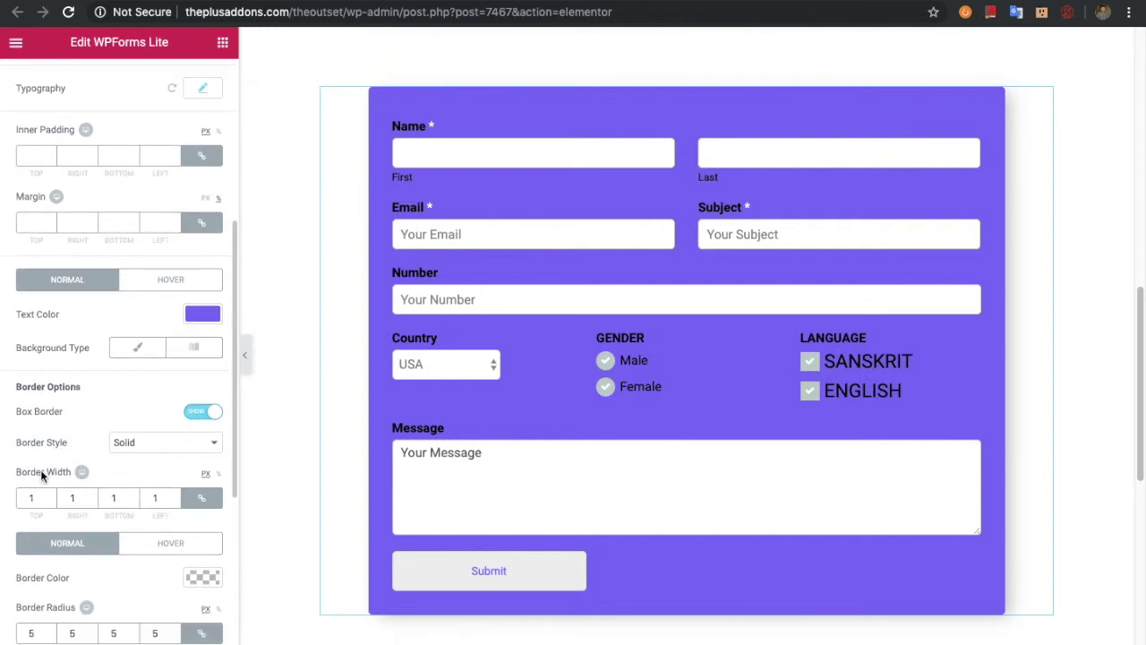
scroll(65, 483, "down", 4)
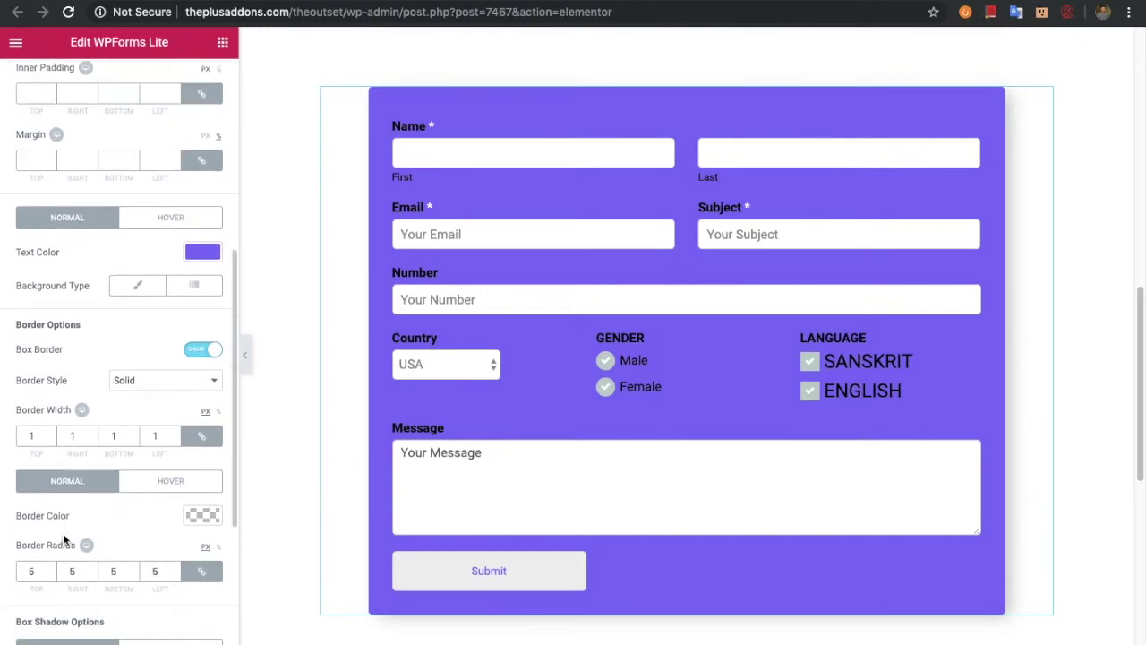
scroll(66, 545, "down", 1)
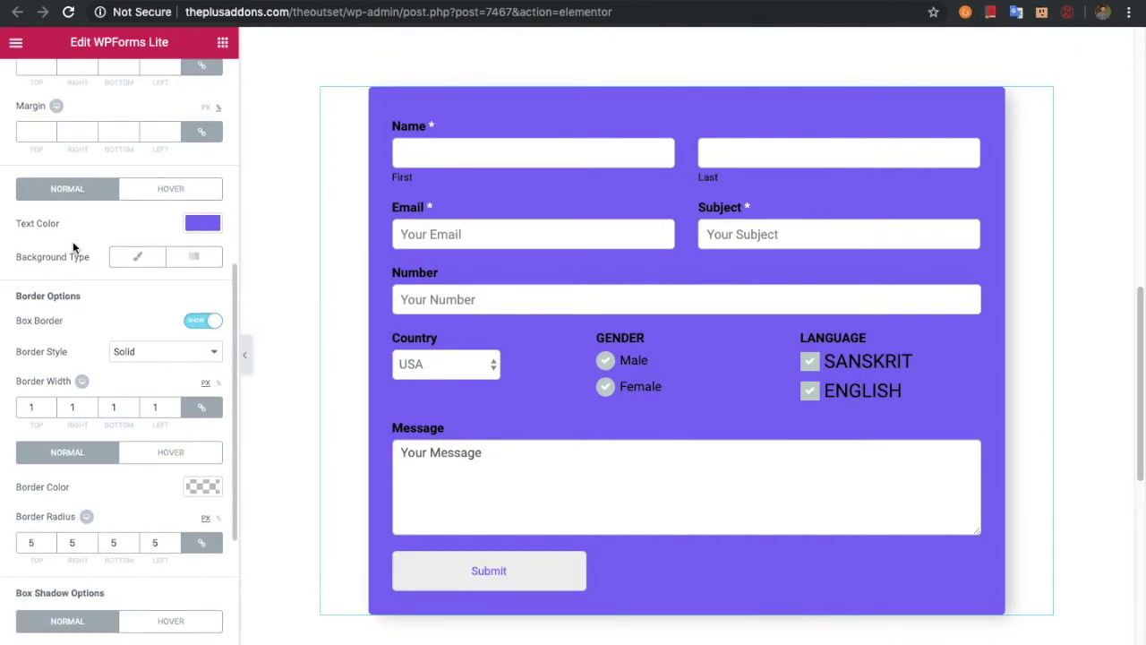
left_click(186, 191)
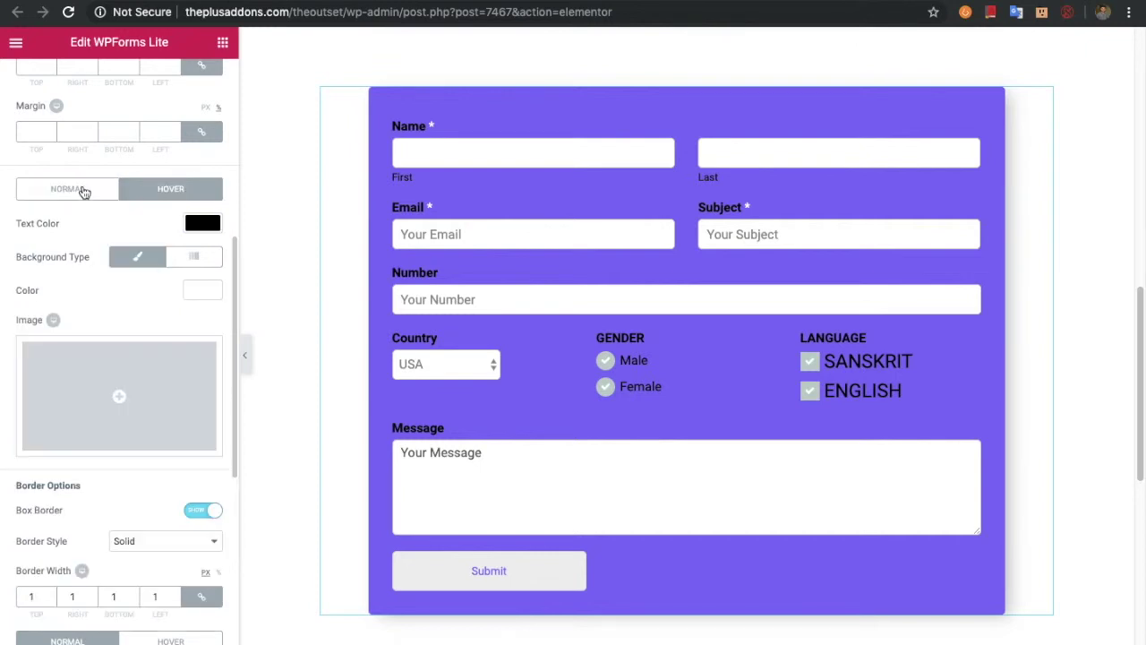
Compare the Submit/Send Button's Normal and Hover text color and background settings, and look over its remaining options.
left_click(86, 191)
left_click(149, 191)
left_click(91, 193)
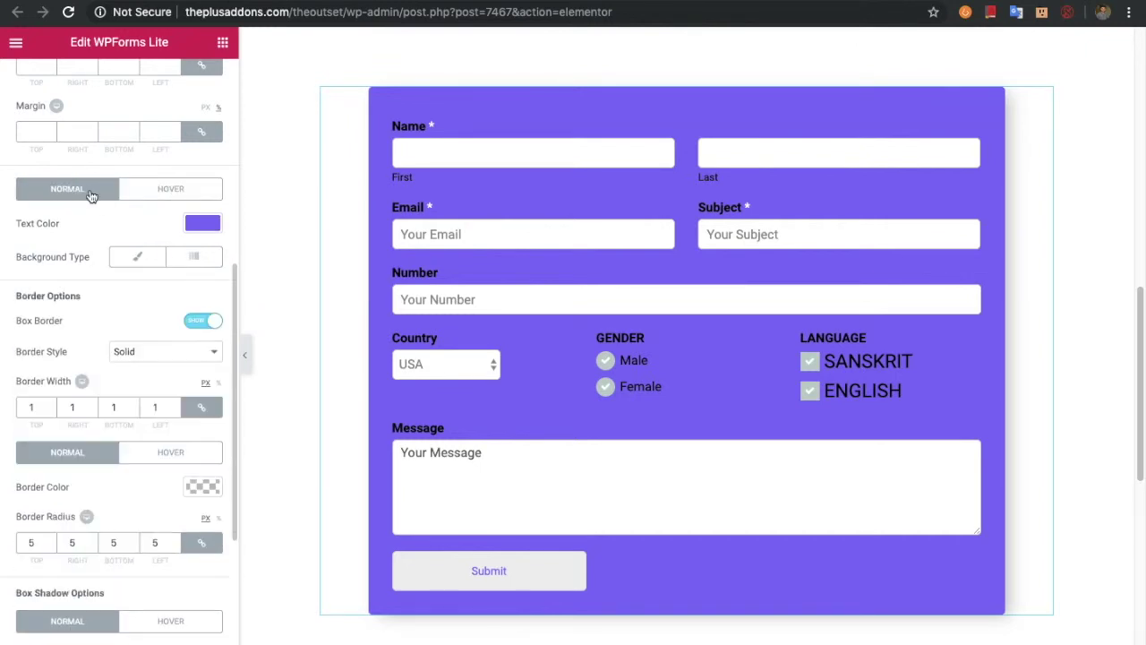
left_click(183, 192)
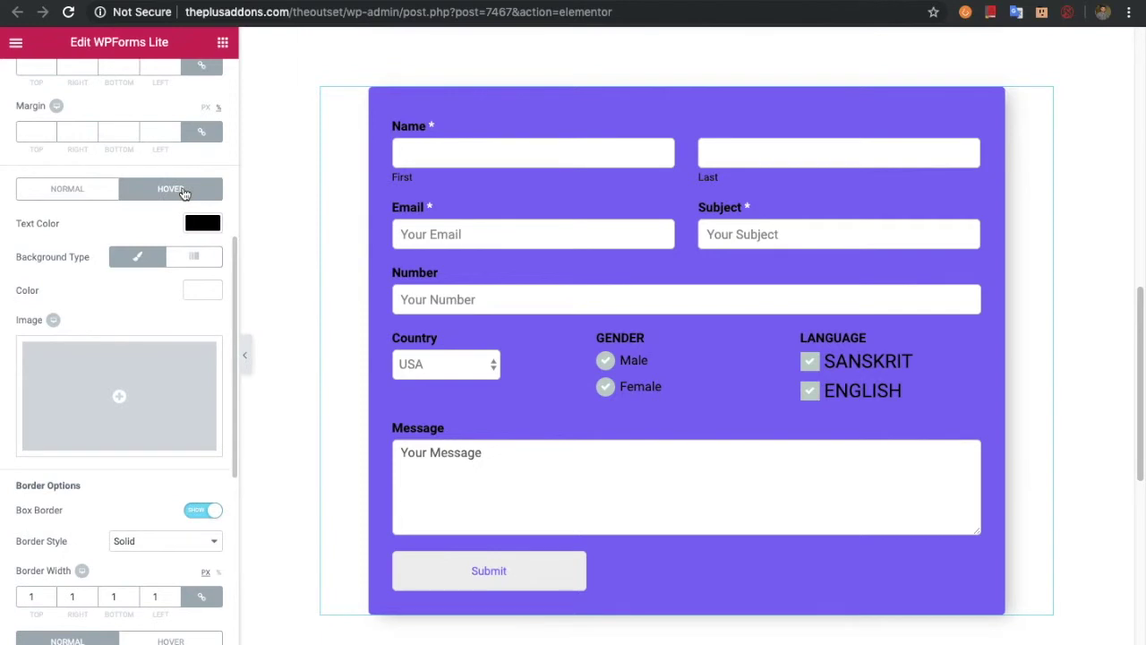
left_click(90, 192)
scroll(114, 333, "down", 3)
scroll(89, 393, "down", 1)
Try equal Outer Field margins of around 10 to 13 px on all sides and clear them again.
left_click(77, 473)
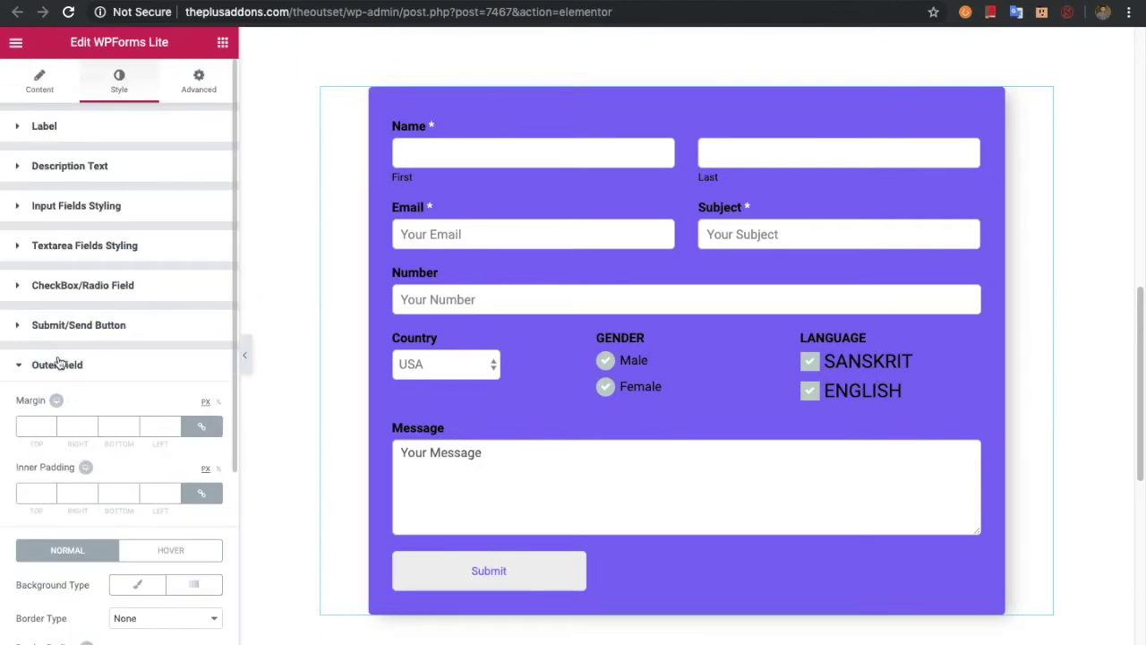
scroll(54, 390, "down", 1)
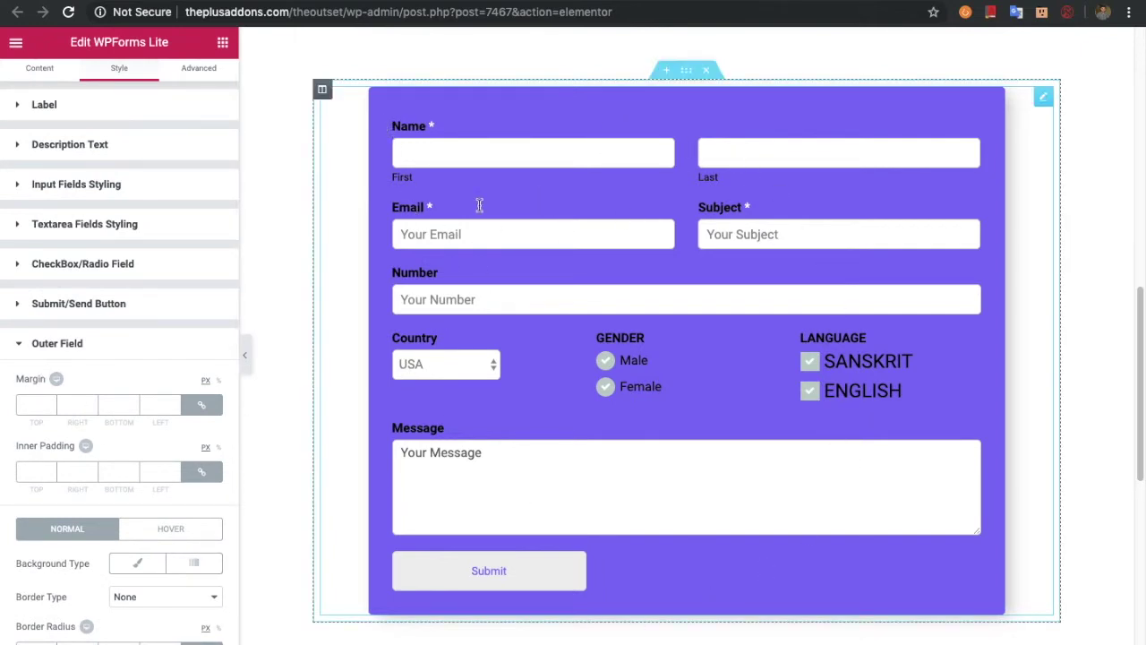
left_click(36, 404)
type("10")
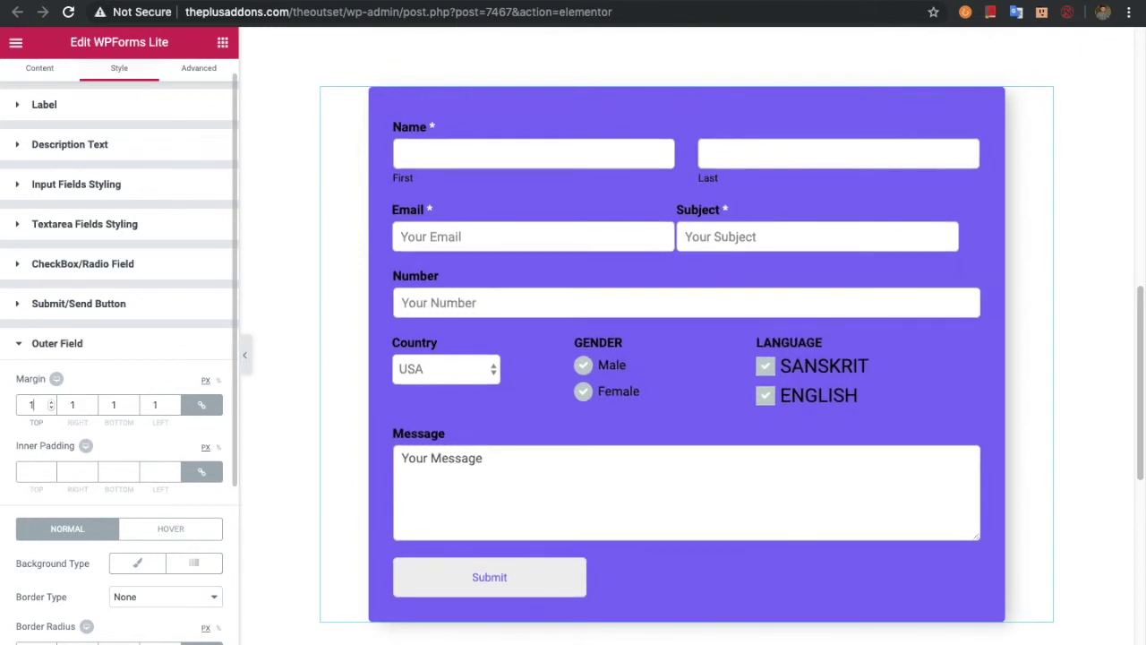
key("Up")
key("Up")
key("Up")
key("Up")
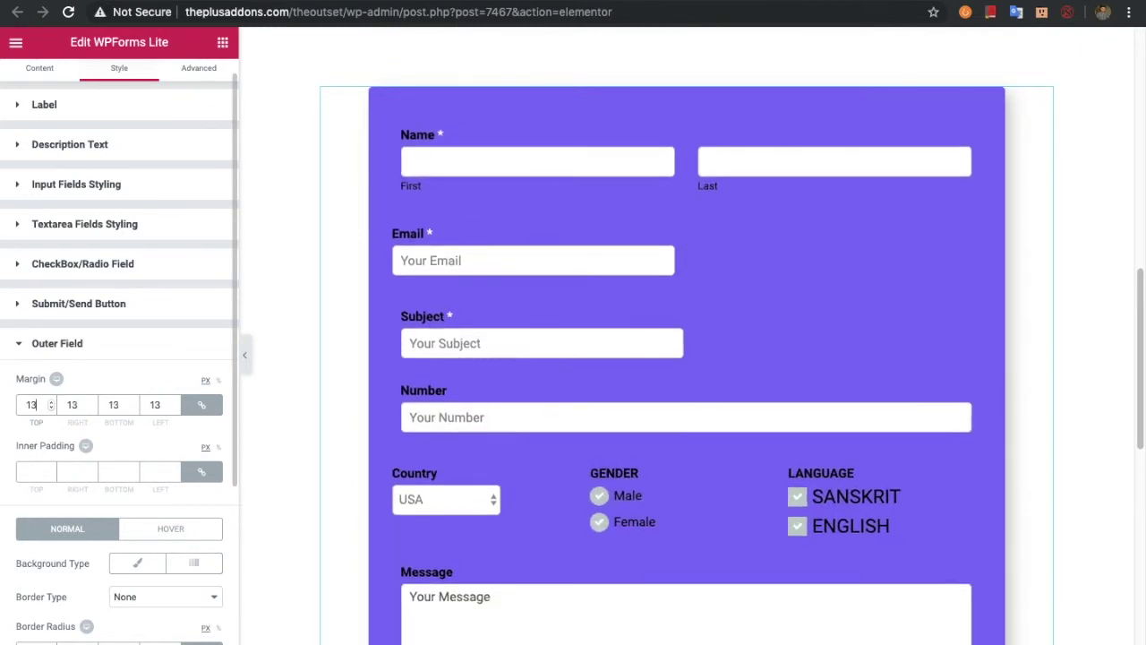
key("Down")
key("Down")
key("Down")
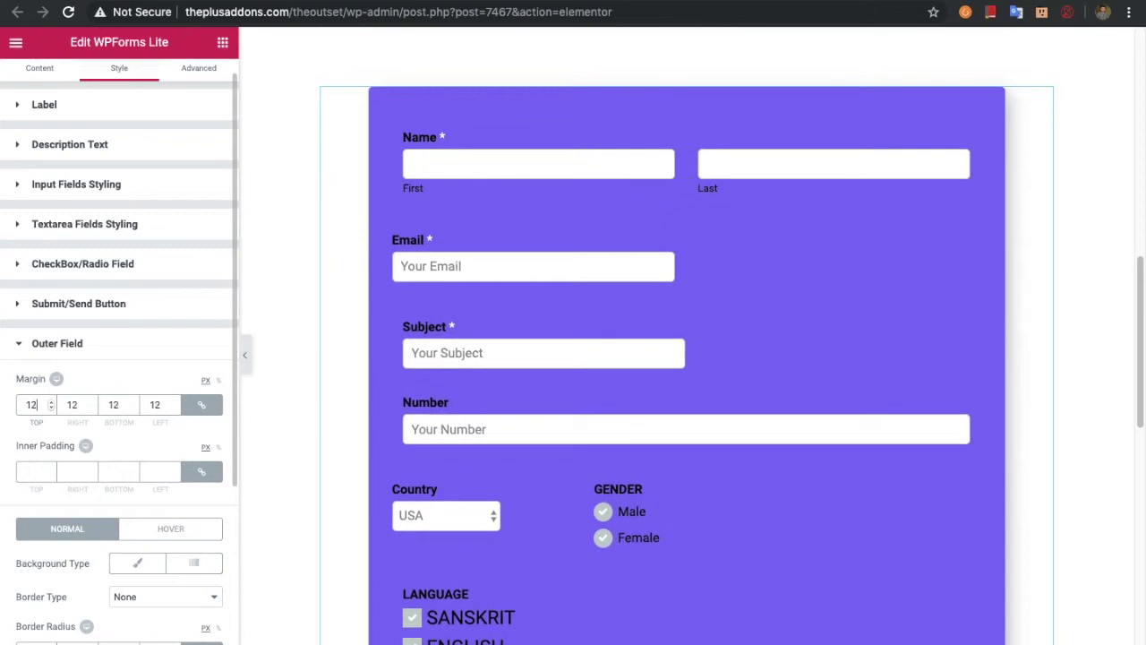
key("BackSpace")
key("BackSpace")
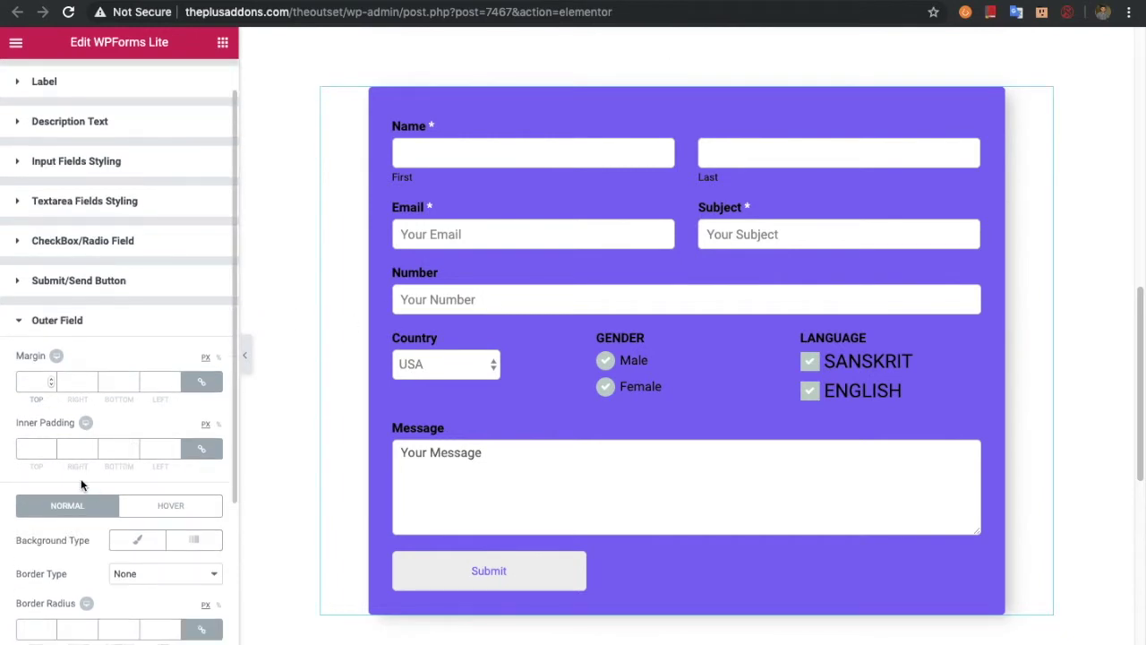
Try a Form Container inner padding of 100 px on all sides and return it to 30 px.
scroll(81, 478, "down", 3)
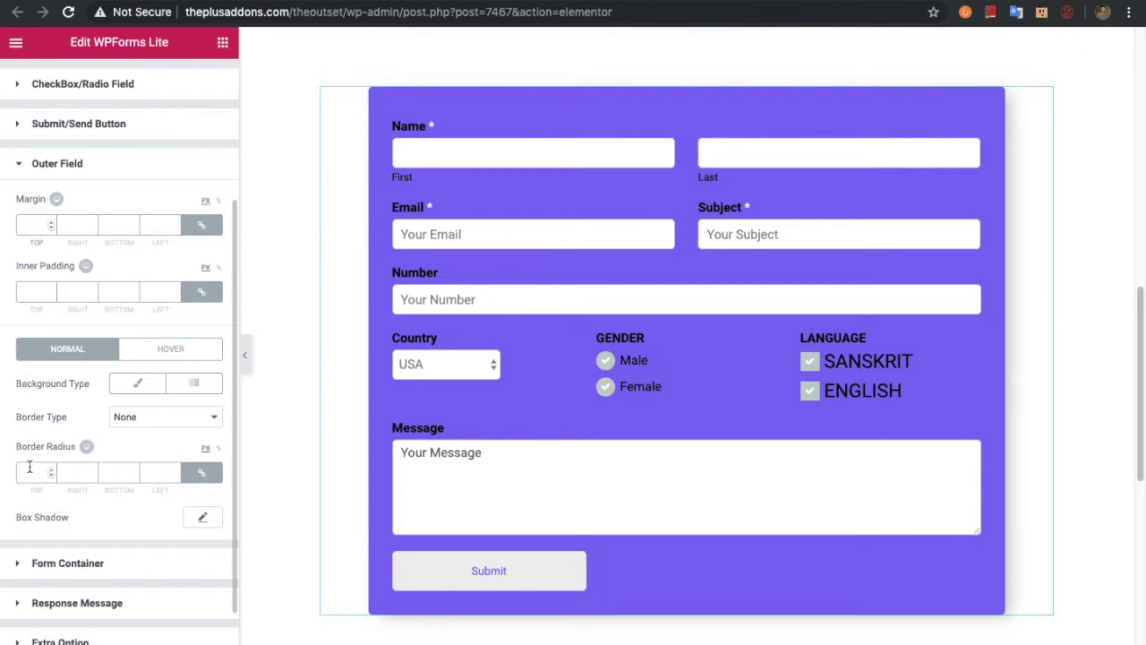
scroll(81, 501, "down", 1)
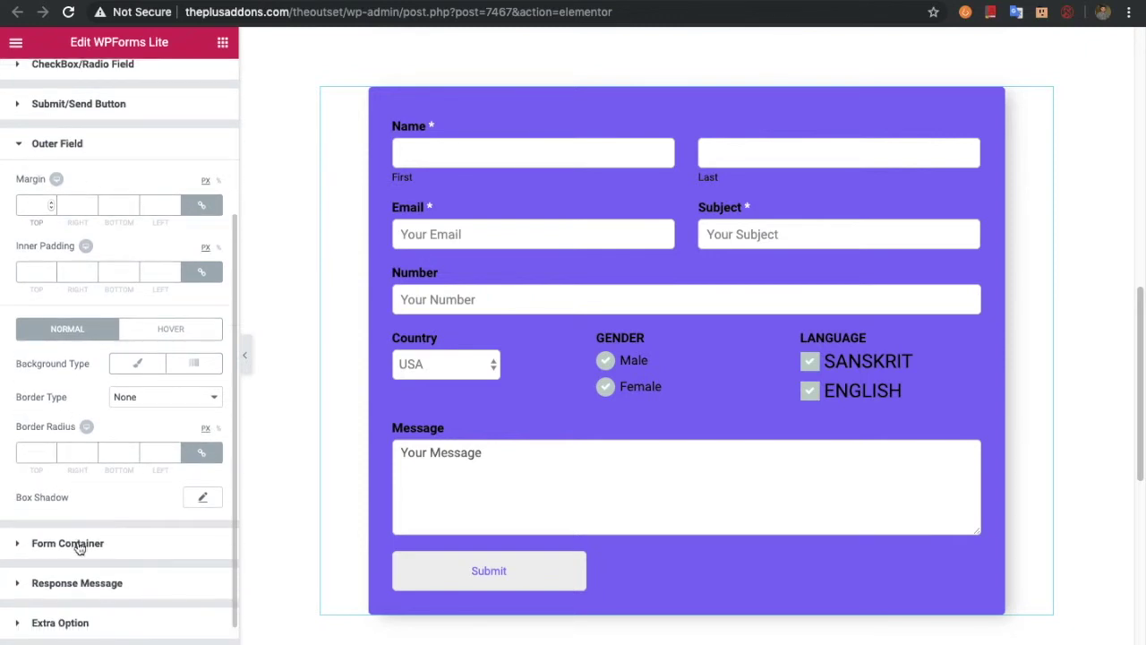
left_click(80, 549)
scroll(99, 447, "down", 2)
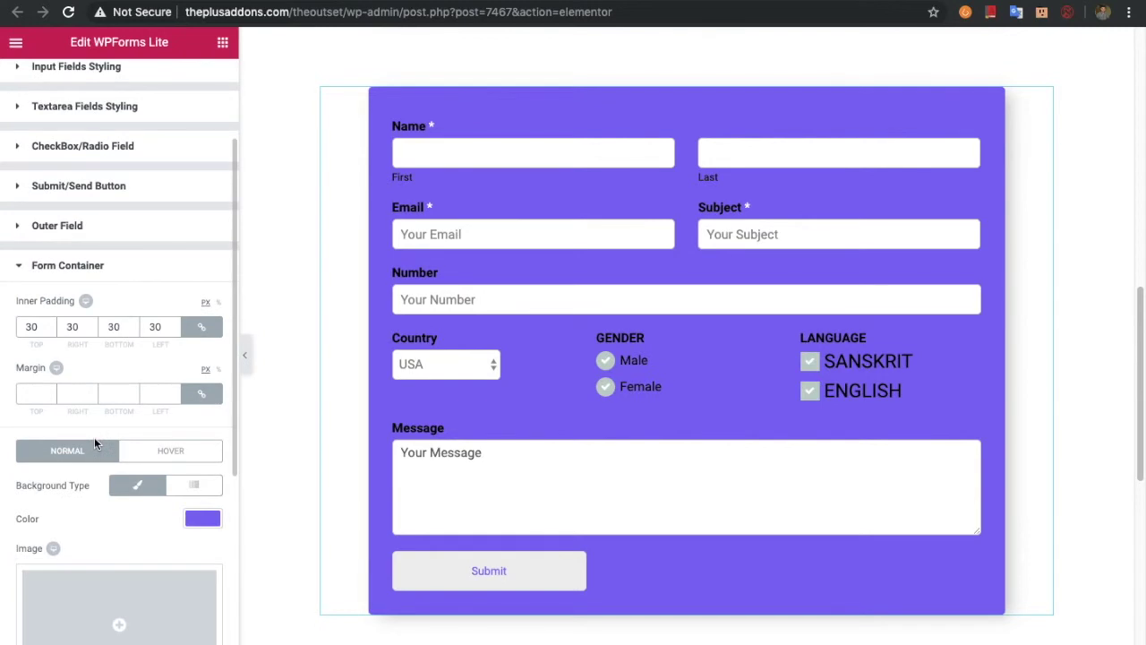
left_click_drag(43, 324, 28, 318)
type("100")
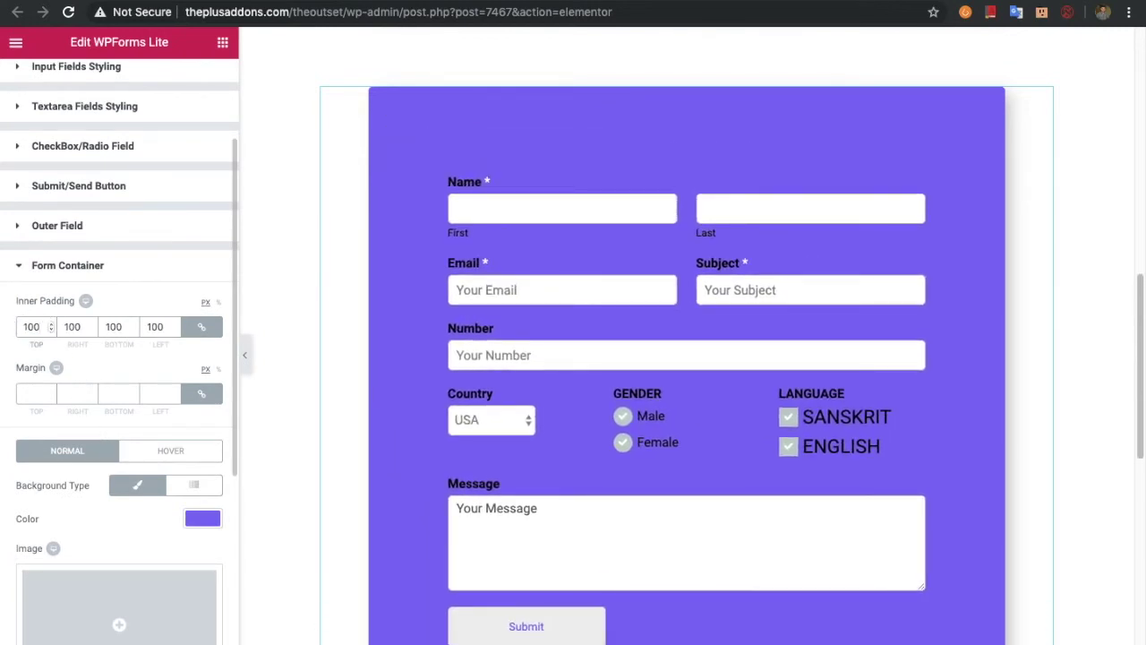
key("BackSpace")
key("BackSpace")
key("BackSpace")
type("30")
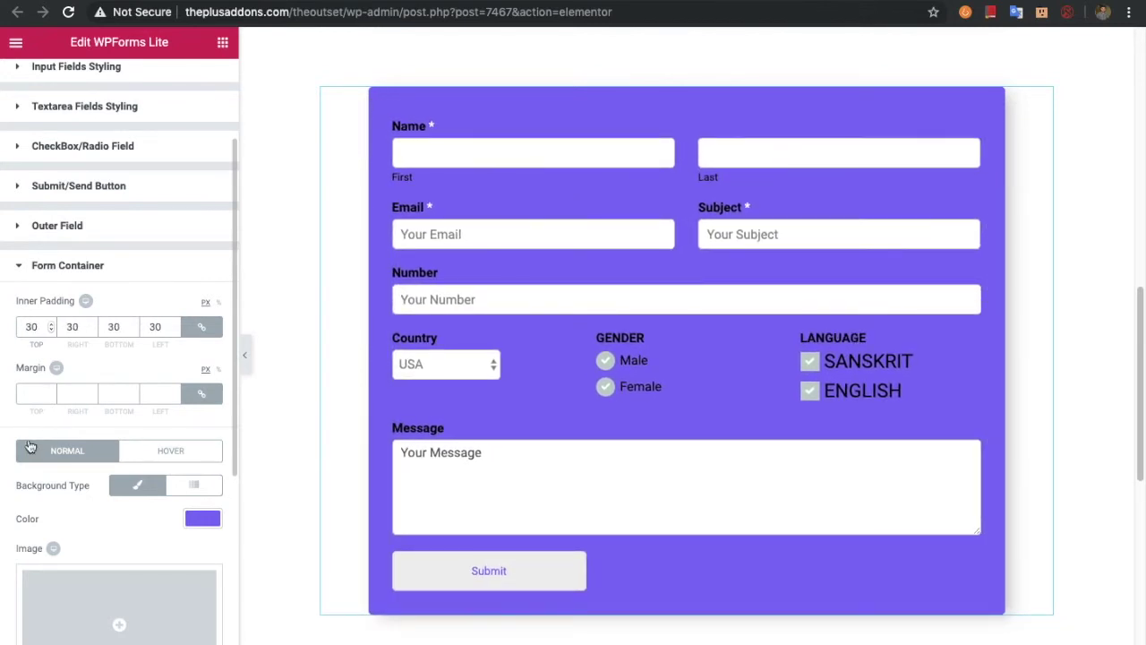
Look over the Form Container background, border and shadow options and the Response Message settings for Success and Validation/Error.
scroll(27, 401, "down", 2)
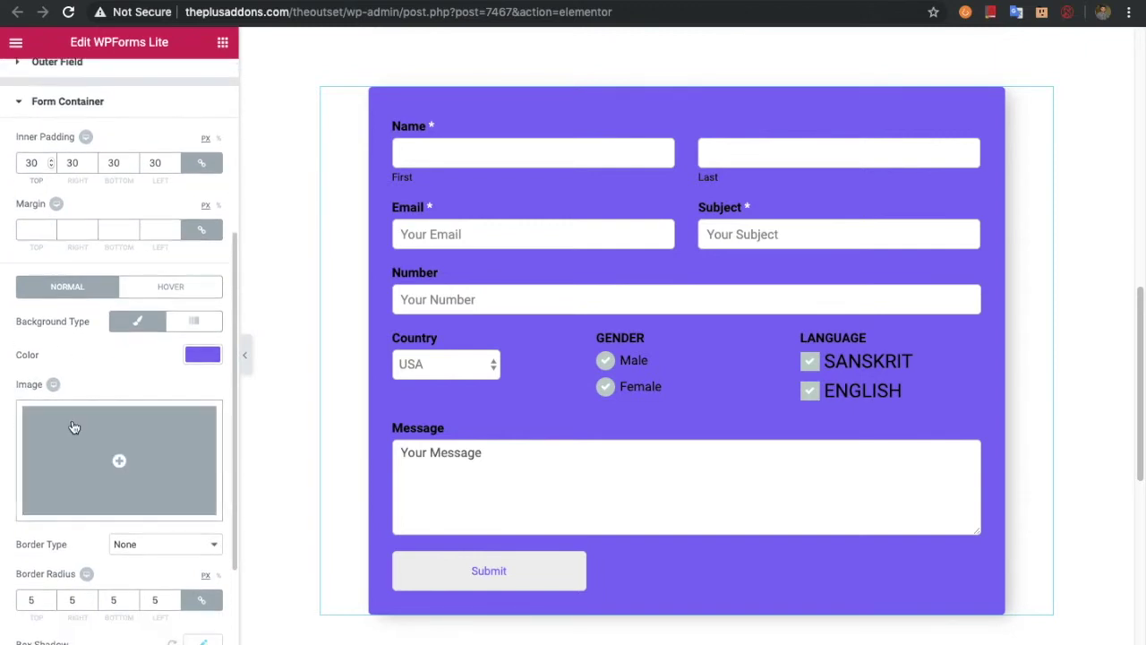
scroll(51, 435, "down", 2)
scroll(54, 487, "down", 1)
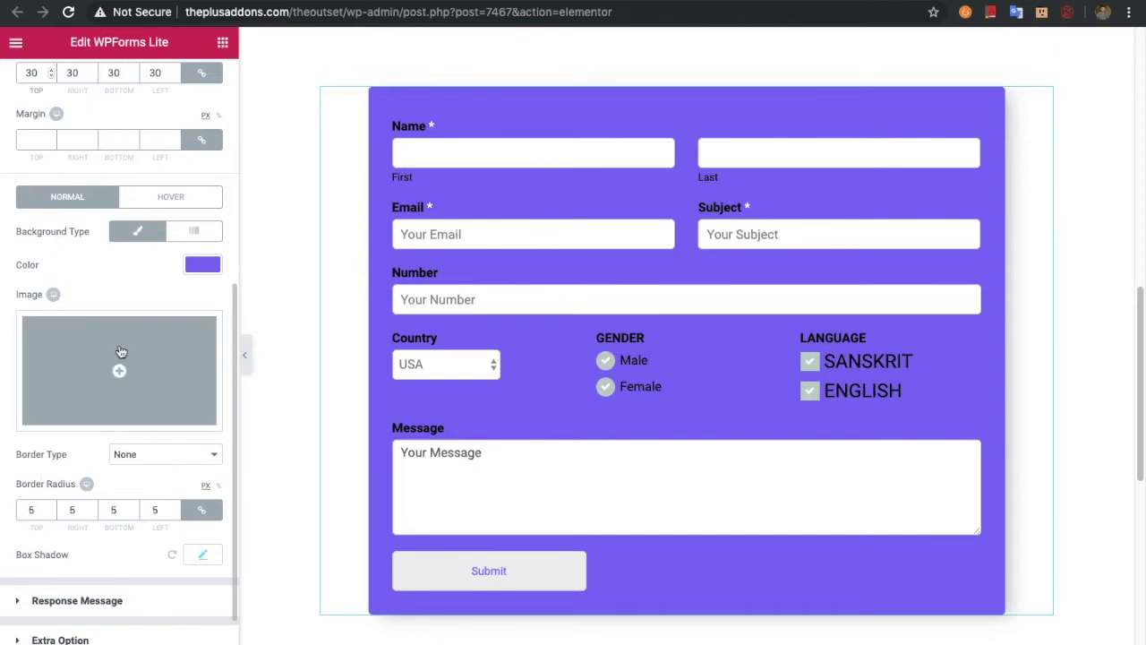
scroll(73, 560, "down", 1)
left_click(74, 557)
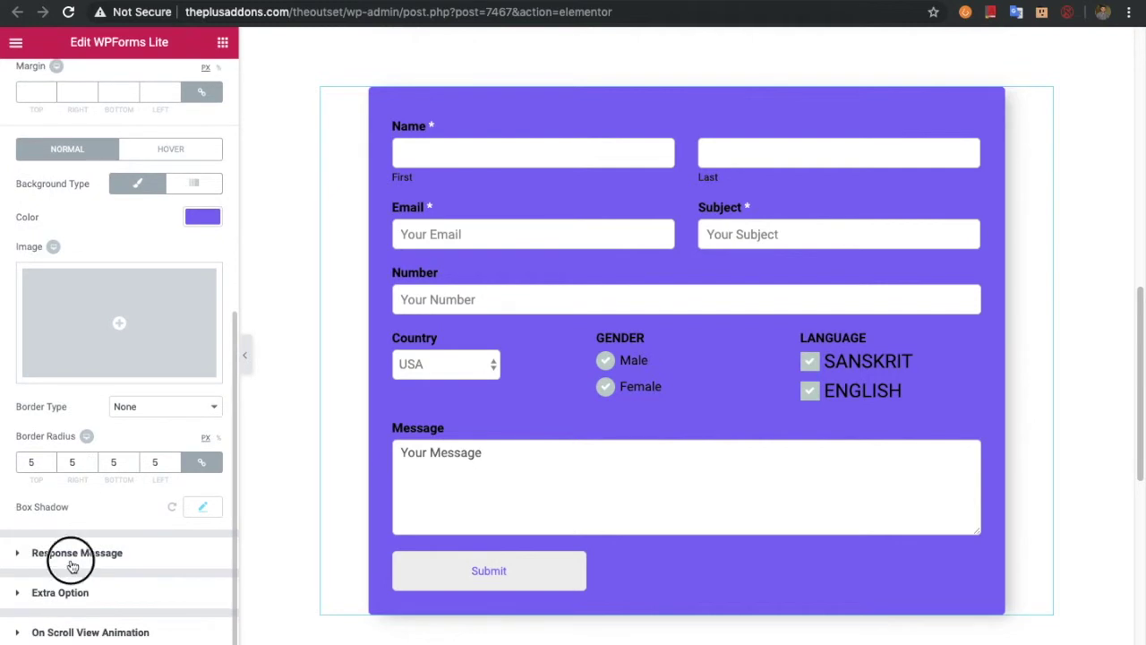
scroll(77, 517, "down", 3)
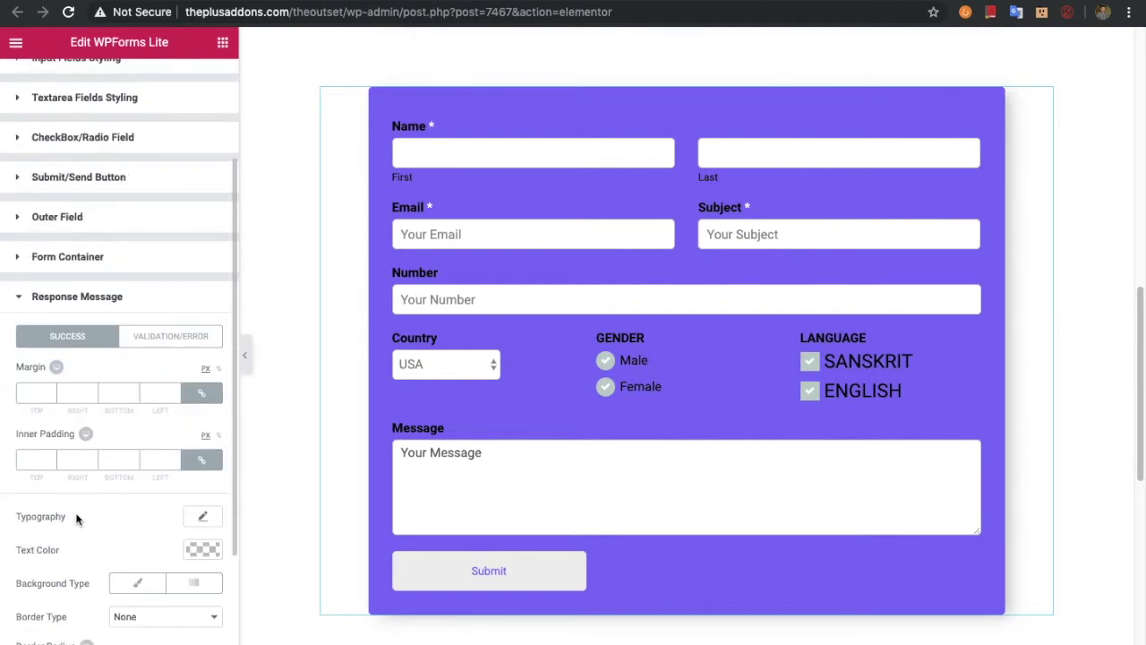
scroll(77, 516, "down", 3)
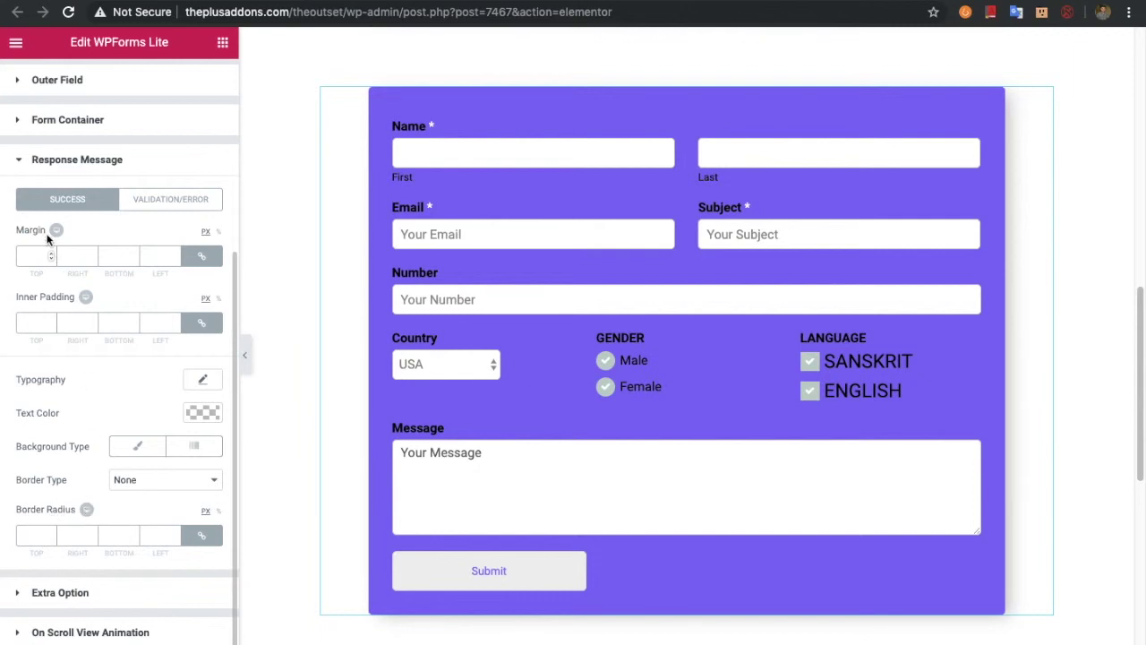
left_click(171, 199)
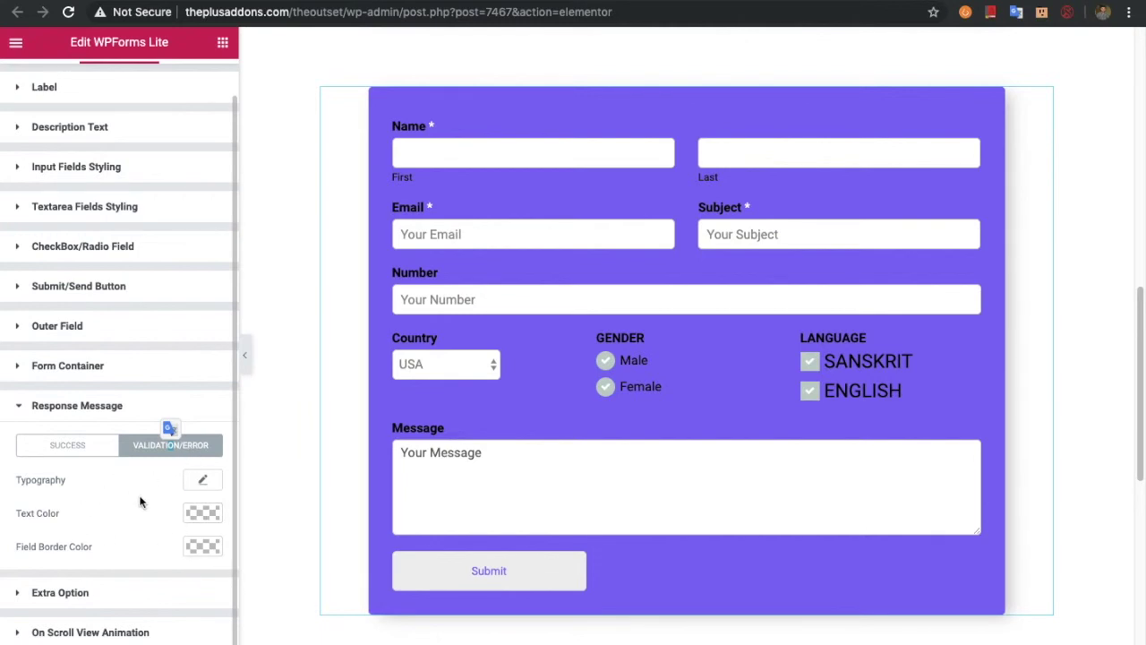
Set the form's Maximum Width in Extra Option to 705 and switch its unit to percent.
left_click(74, 592)
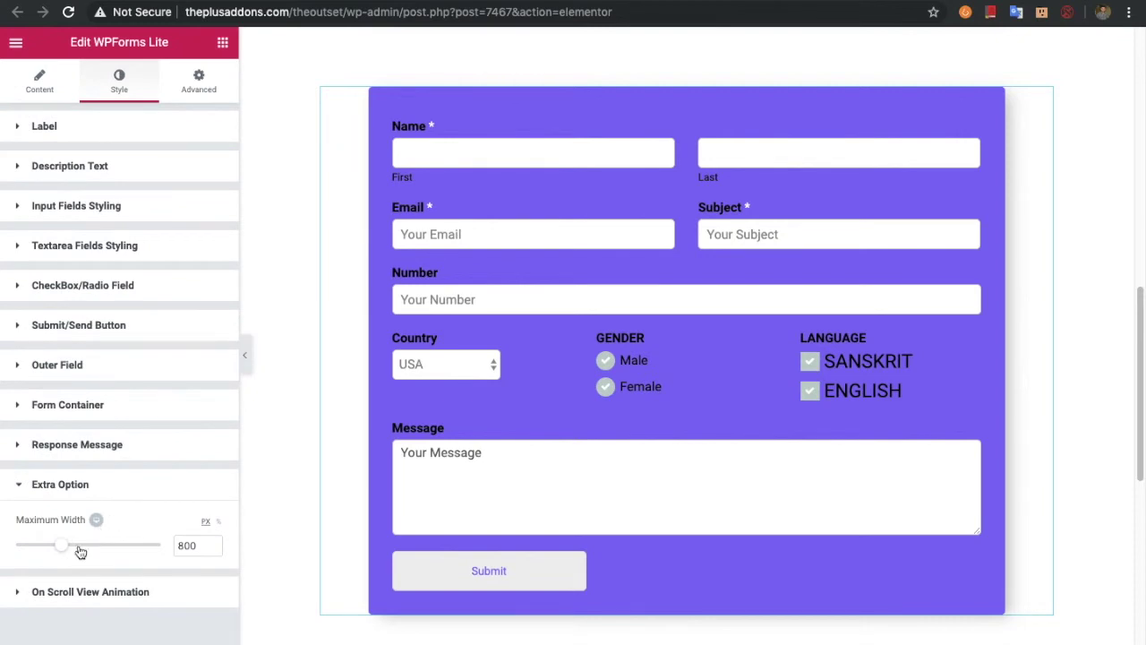
mouse_move(67, 547)
left_mouse_down()
mouse_move(95, 547)
mouse_move(54, 550)
left_mouse_up()
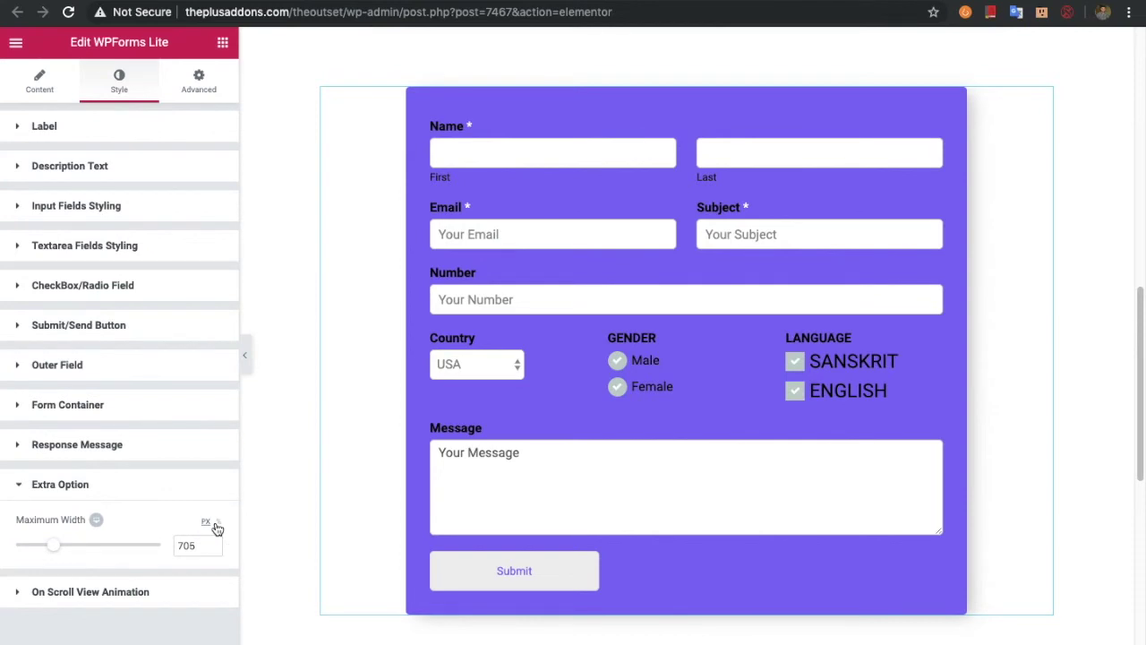
left_click(216, 528)
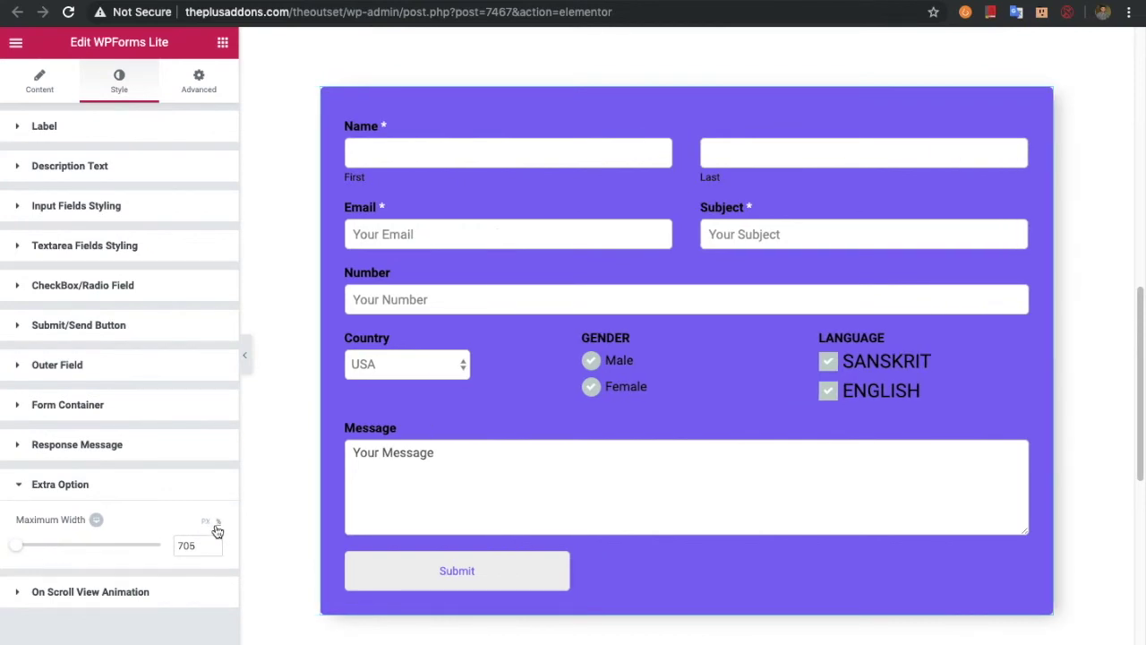
Look over the On Scroll View Animation effects and the widget's Plus Extras options.
left_click(84, 592)
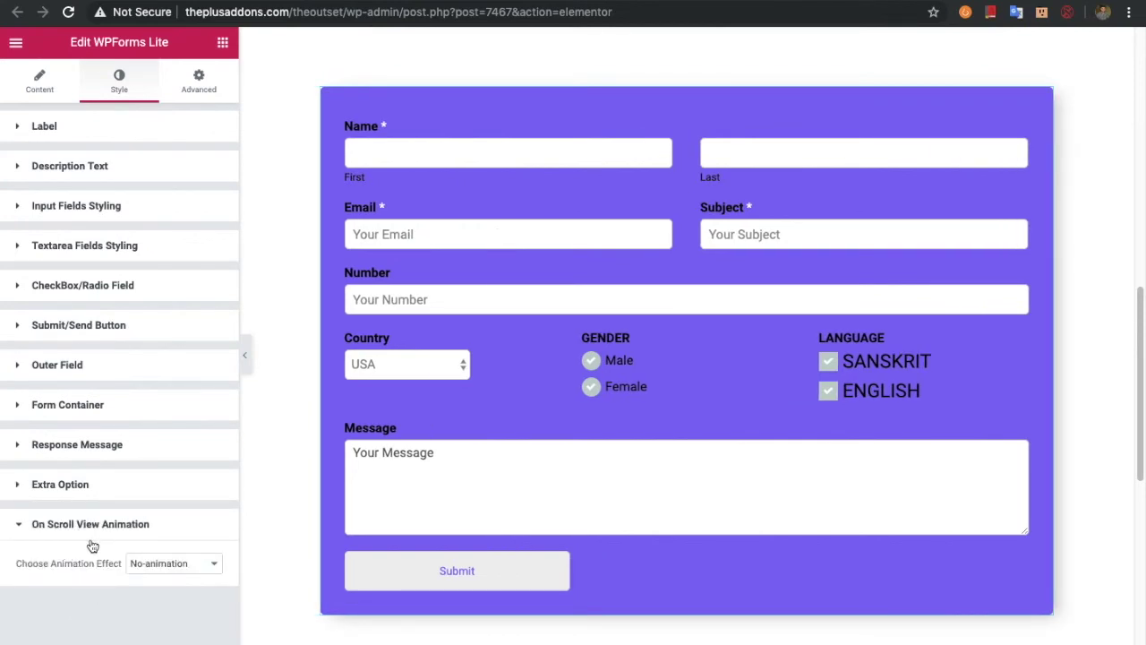
left_click(154, 564)
key("Escape")
left_click(198, 87)
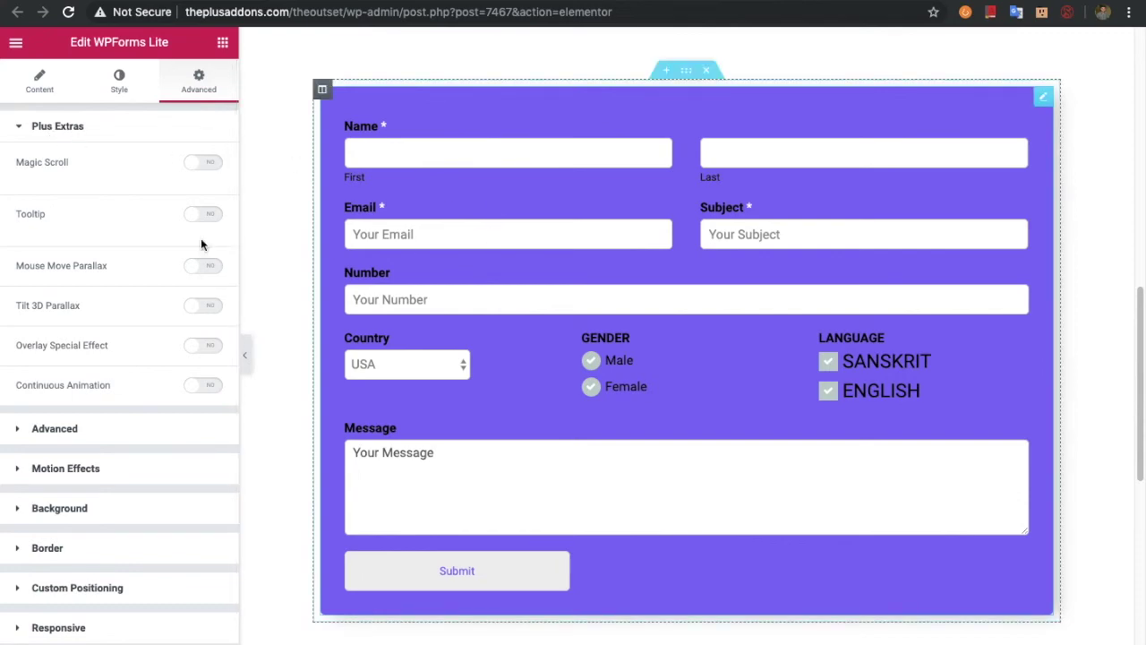
Switch to the WPForms widget demo page and look over its sample forms and the form and JSON download options.
scroll(499, 291, "up", 1)
scroll(504, 288, "up", 10)
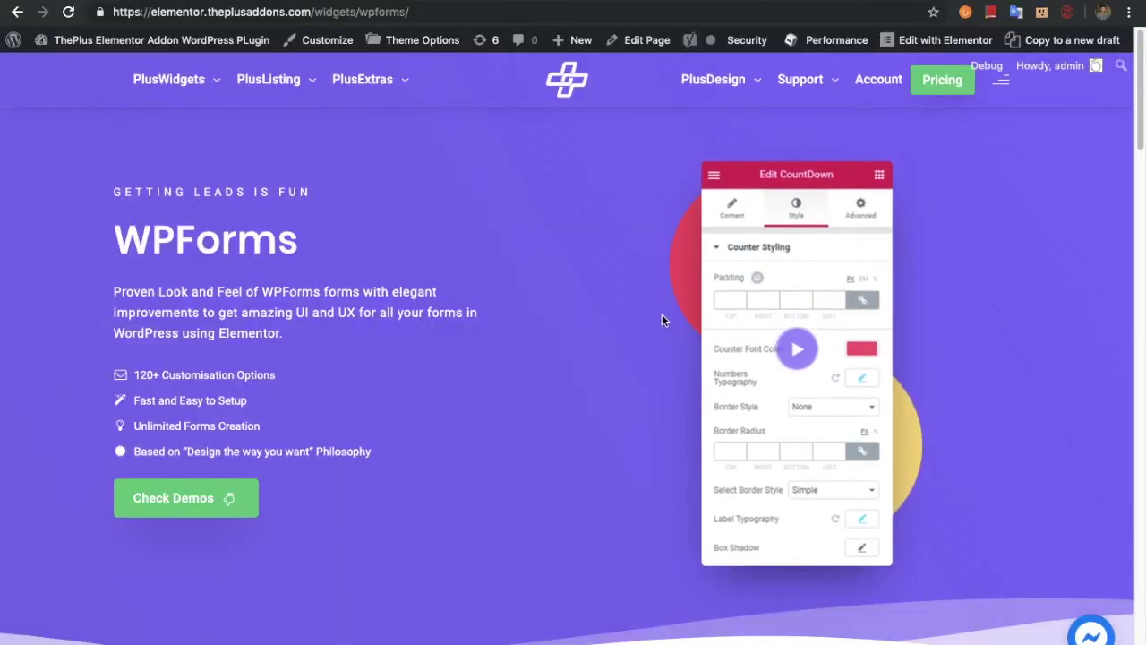
scroll(664, 315, "down", 15)
scroll(664, 315, "down", 7)
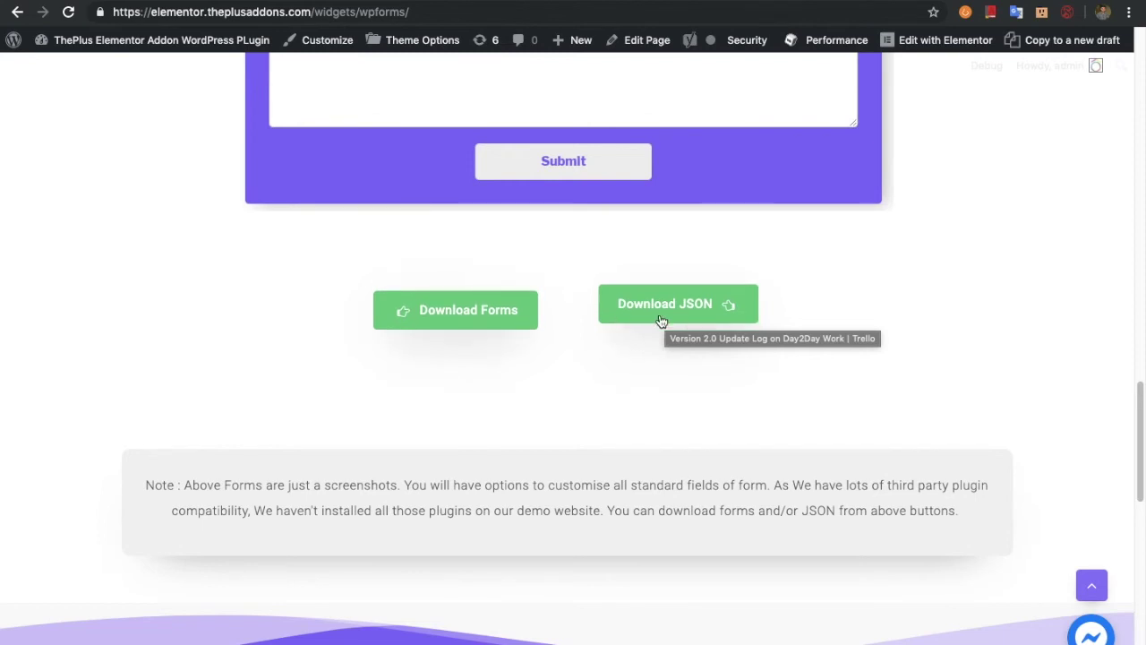
scroll(661, 321, "up", 5)
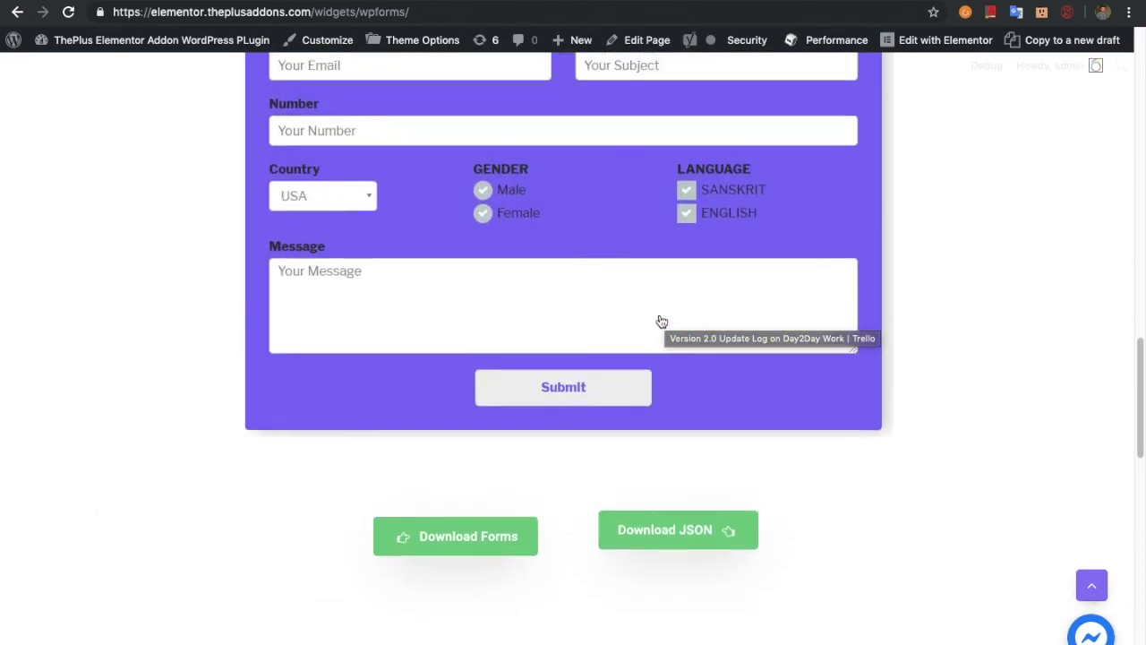
scroll(523, 325, "up", 8)
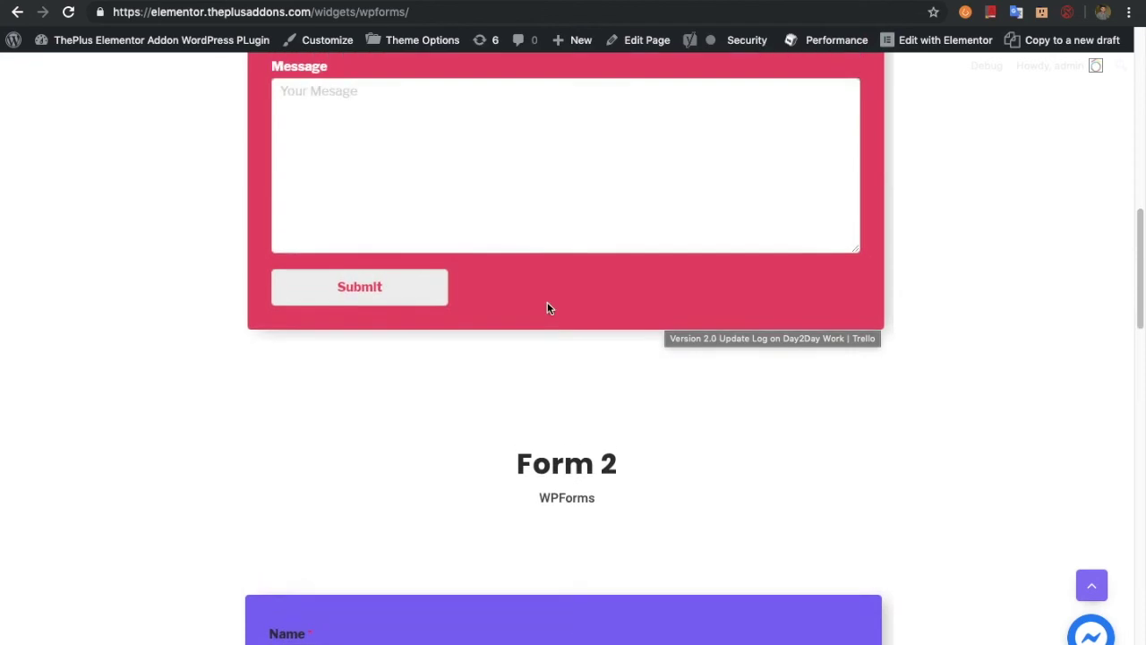
scroll(547, 304, "down", 15)
scroll(562, 315, "down", 2)
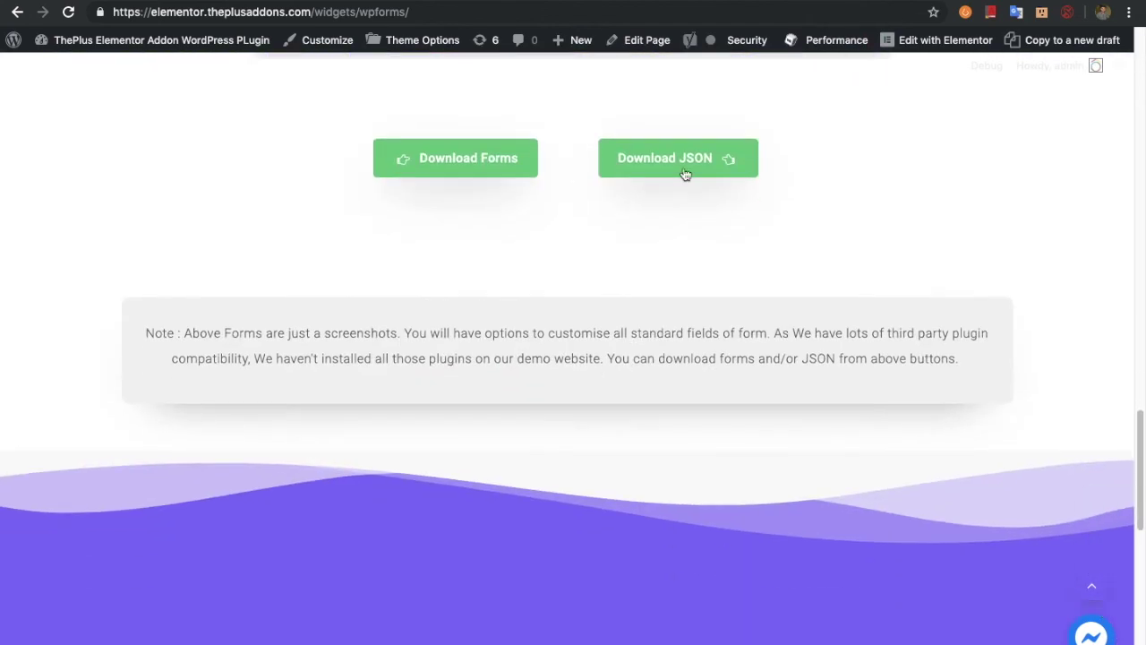
scroll(678, 197, "up", 20)
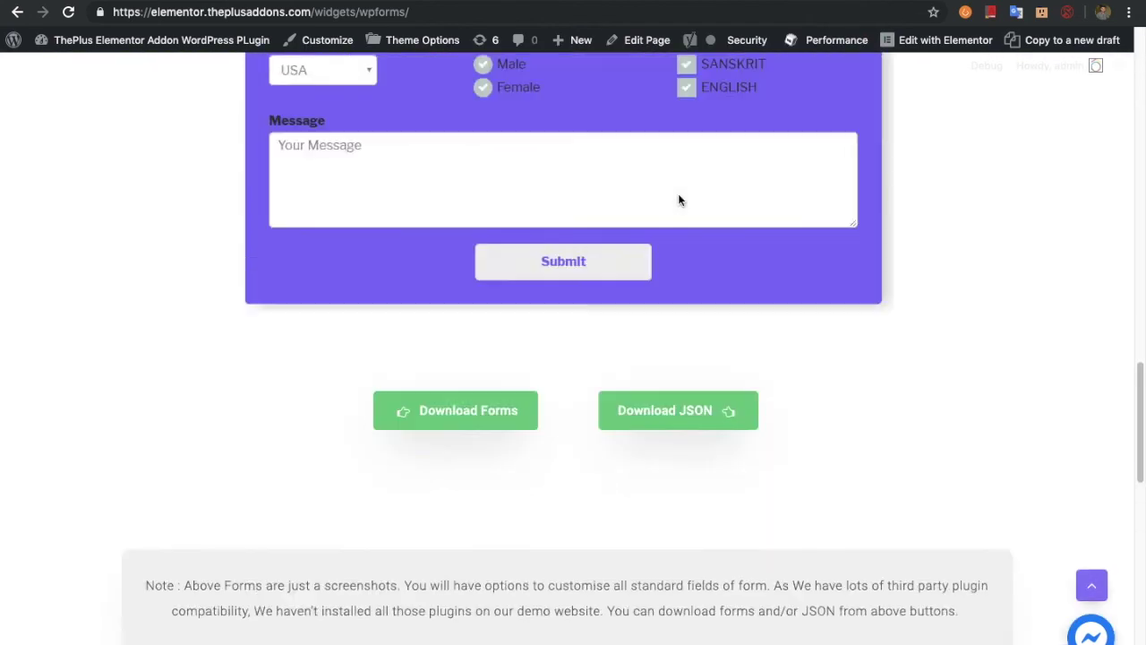